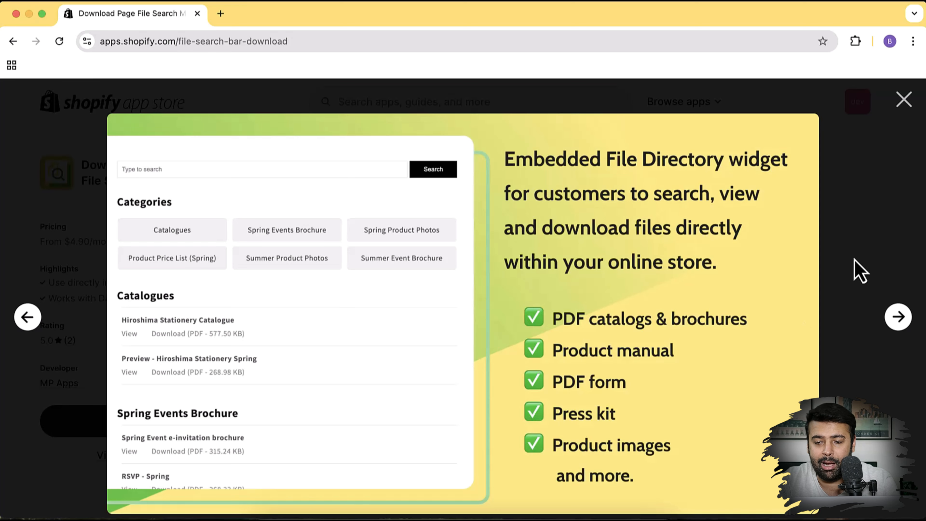
Browse the app's screenshots: file formats, embedding options, customizable widget, mobile responsive and file directory
key("Escape")
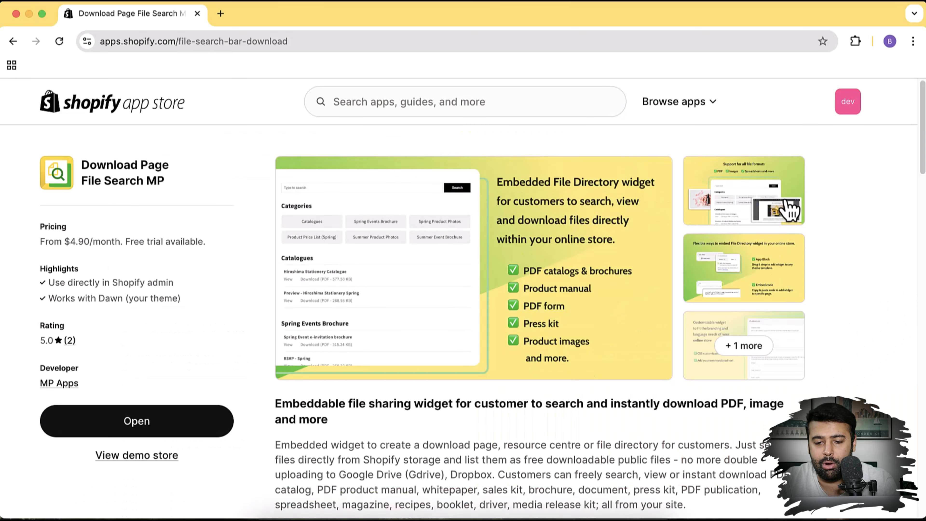
left_click(790, 207)
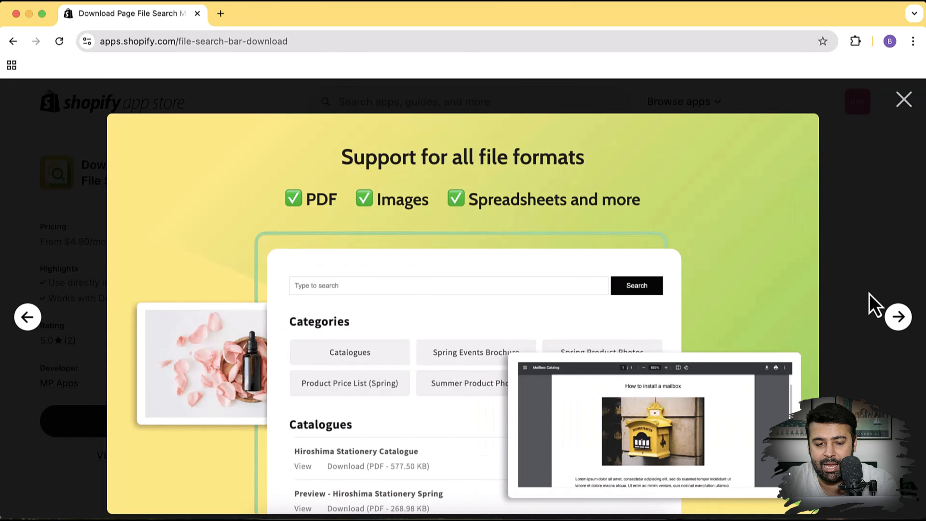
left_click(898, 318)
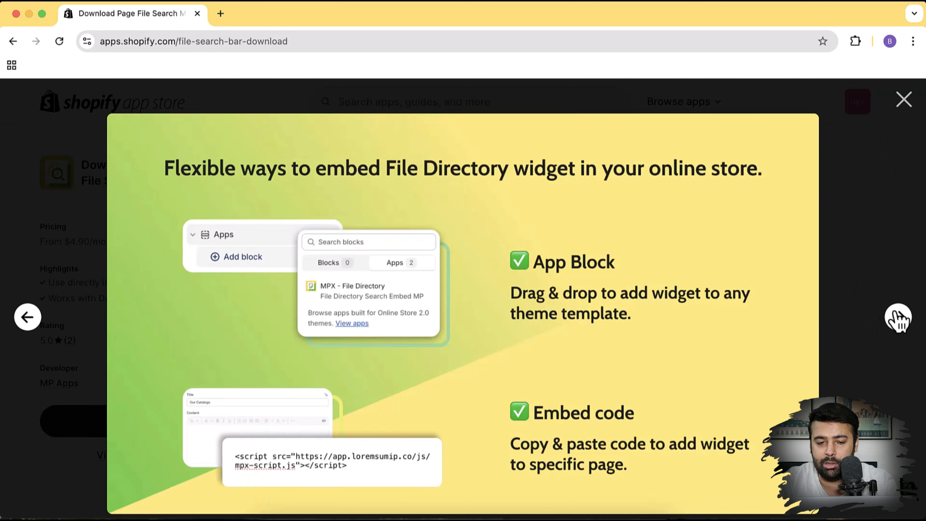
left_click(898, 317)
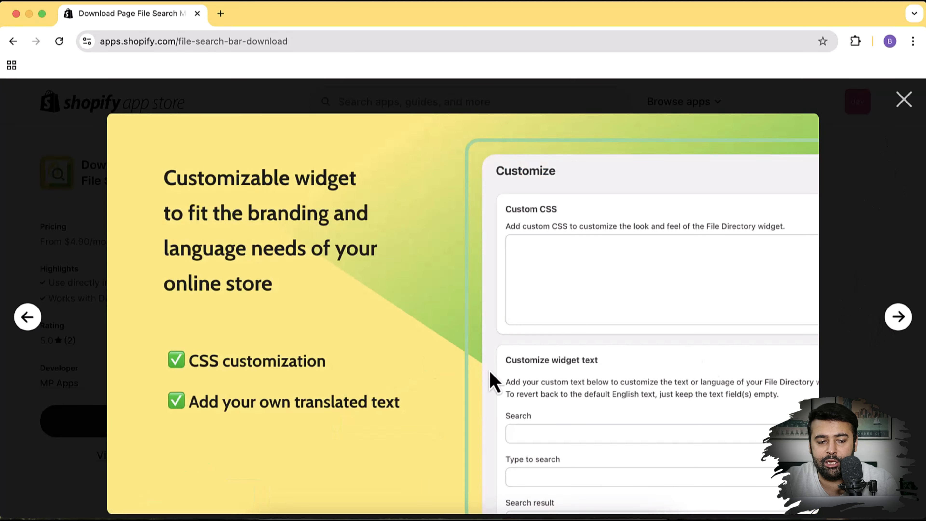
left_click(29, 321)
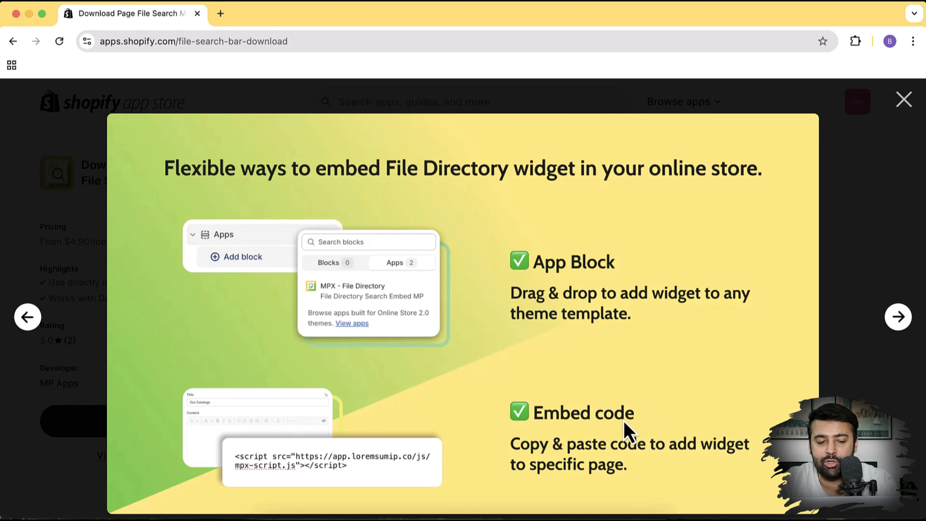
left_click(899, 318)
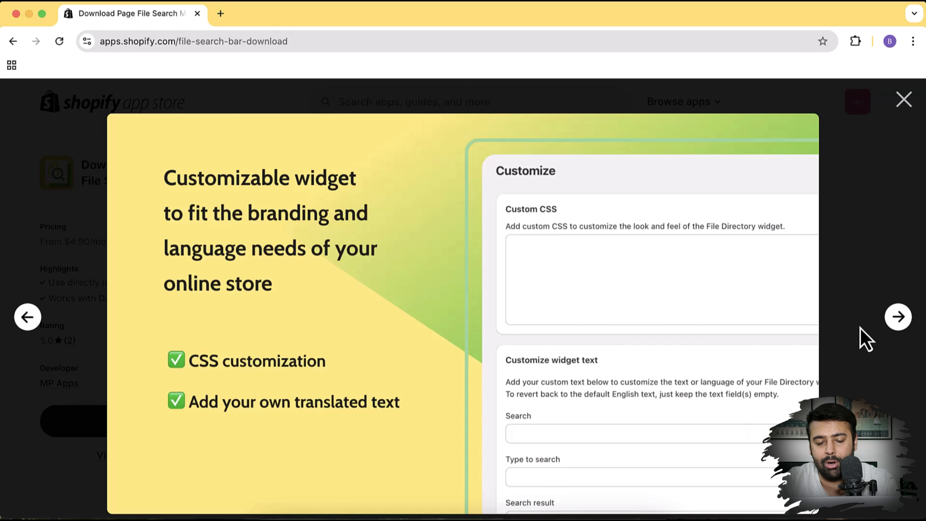
left_click(898, 327)
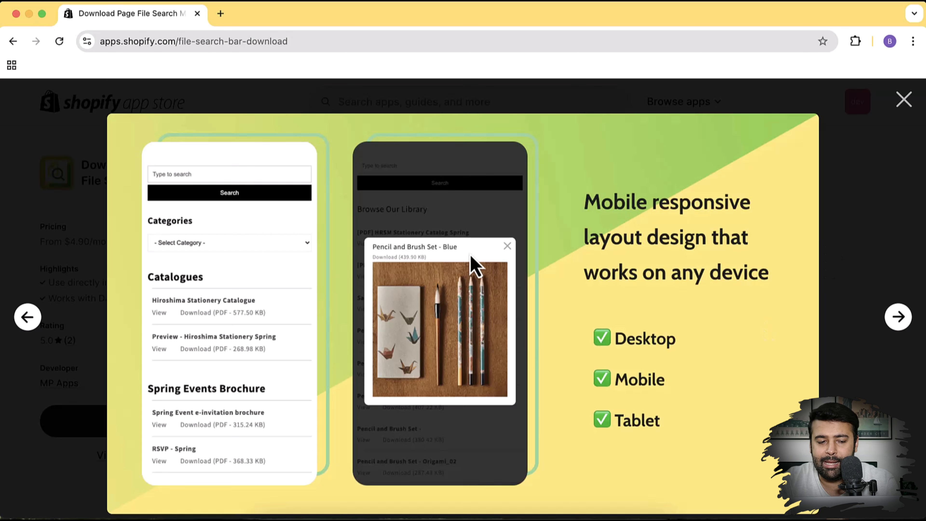
left_click(900, 317)
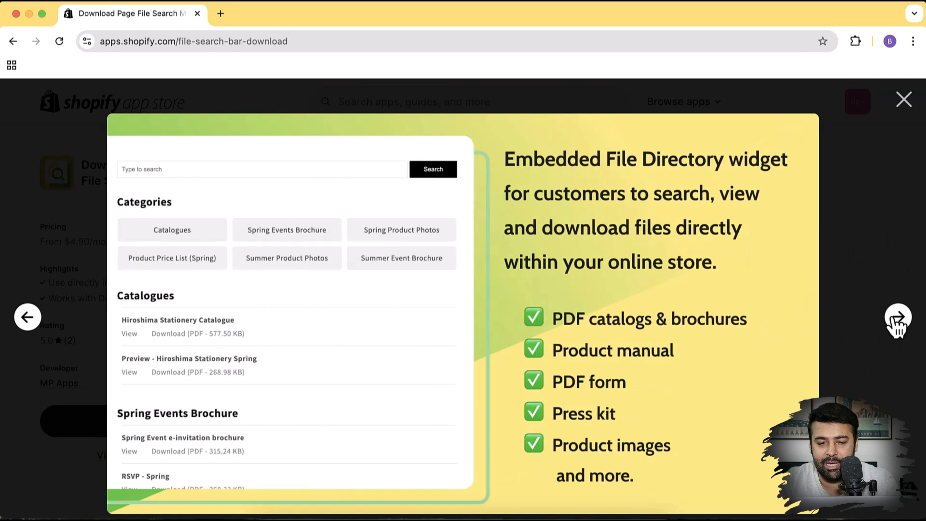
left_click(904, 100)
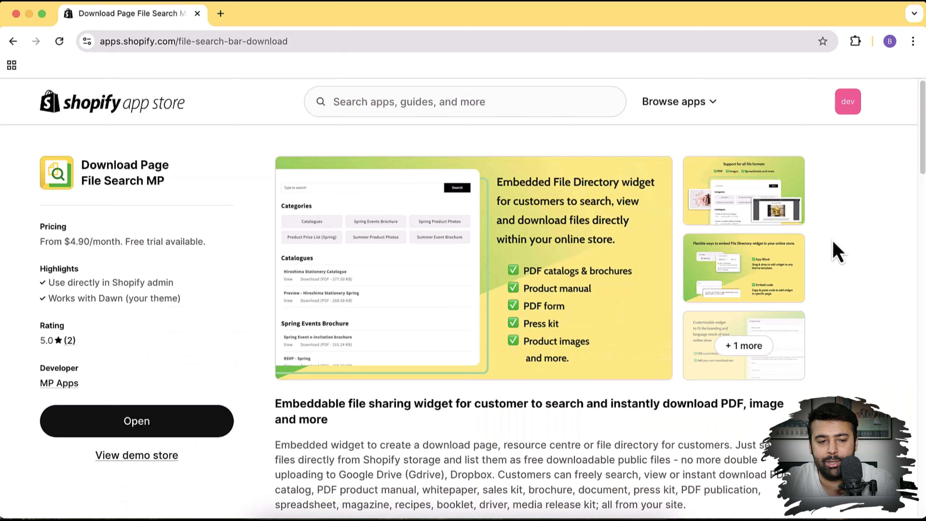
Scroll through the Download Page File Search MP listing's feature description
scroll(835, 244, "down", 10)
scroll(834, 243, "up", 8)
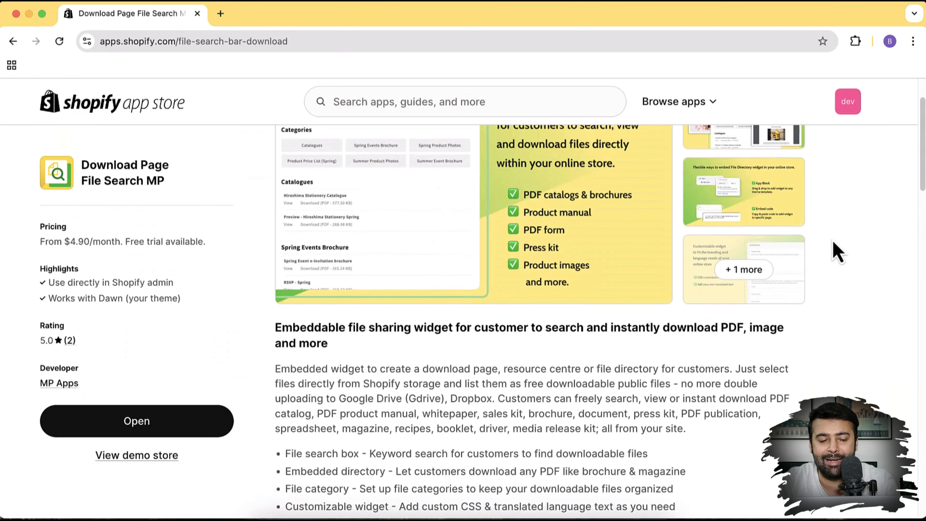
scroll(837, 252, "up", 2)
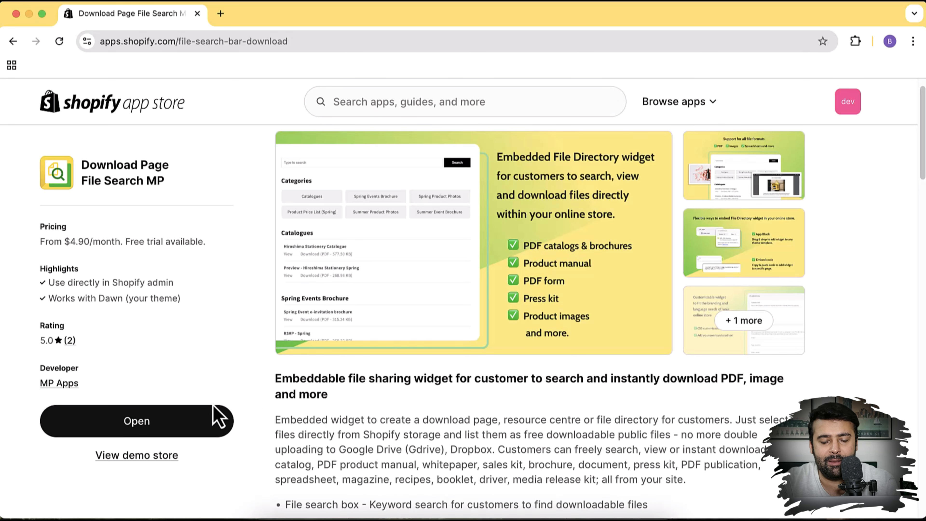
In a new browser tab, load the development store's suggested address
left_click(221, 13)
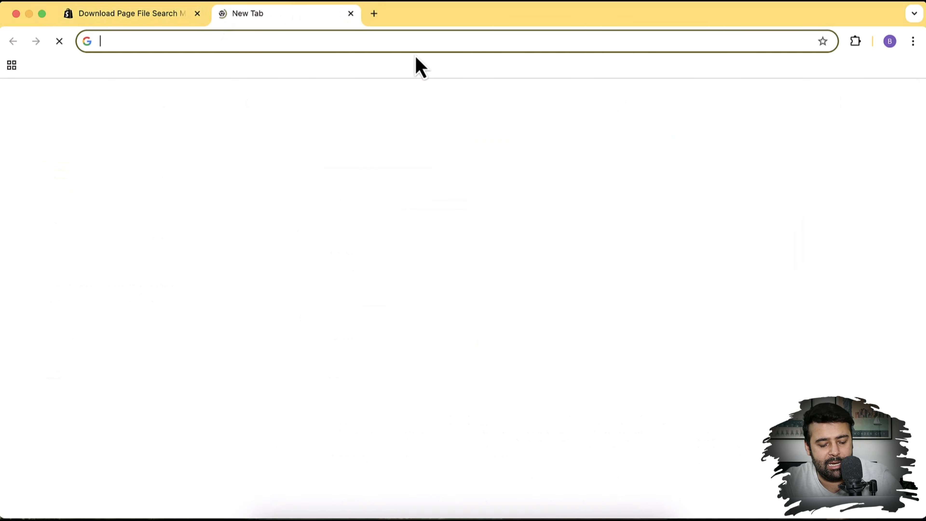
type("devwebsensepro.myshopify.com")
key("Return")
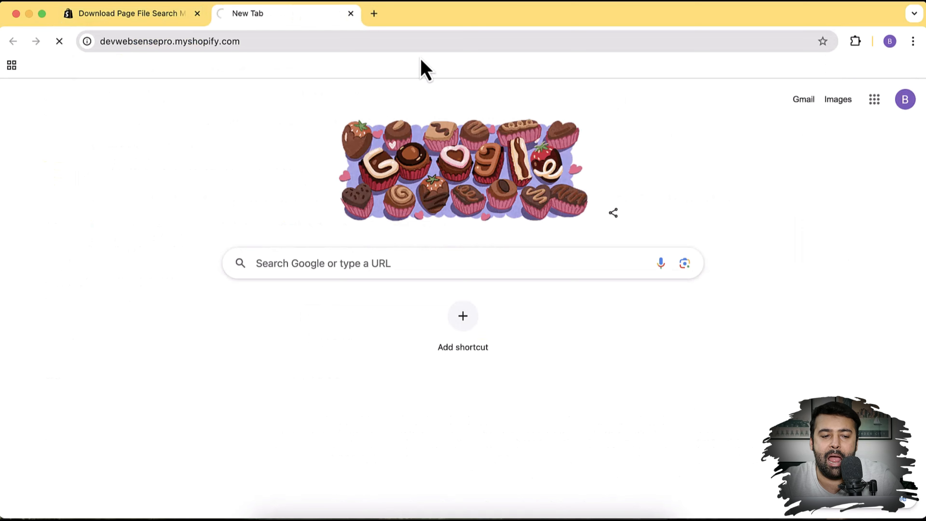
Replace /password with /admin in the address and open the Download Page File Search MP app
double_click(277, 42)
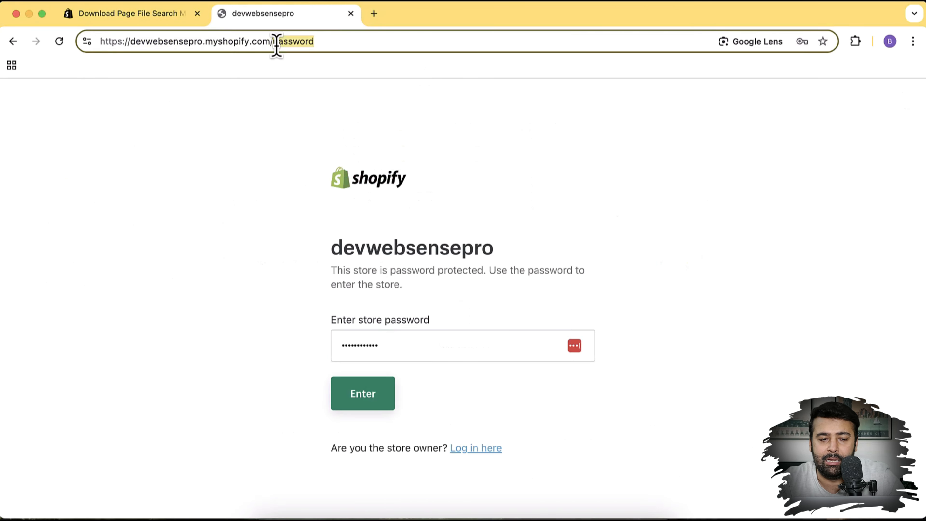
type("admin")
key("Return")
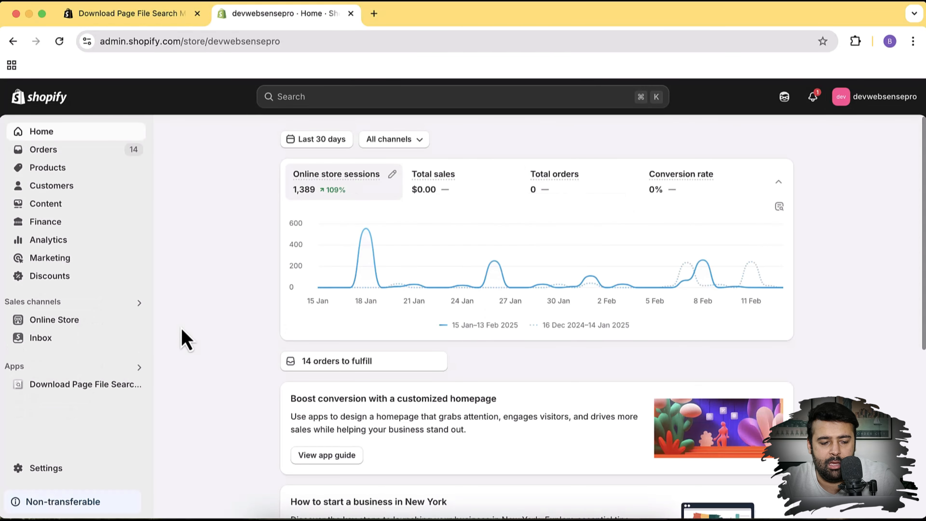
left_click(87, 387)
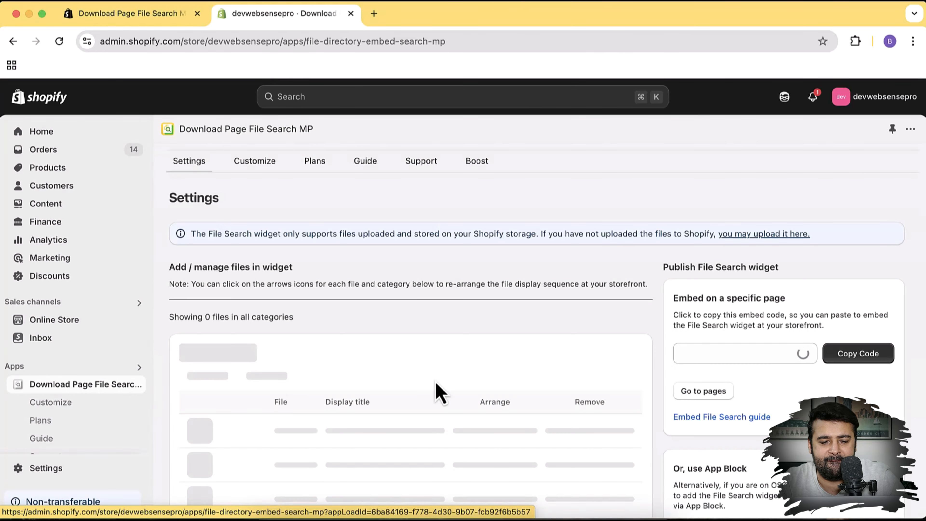
scroll(624, 285, "down", 5)
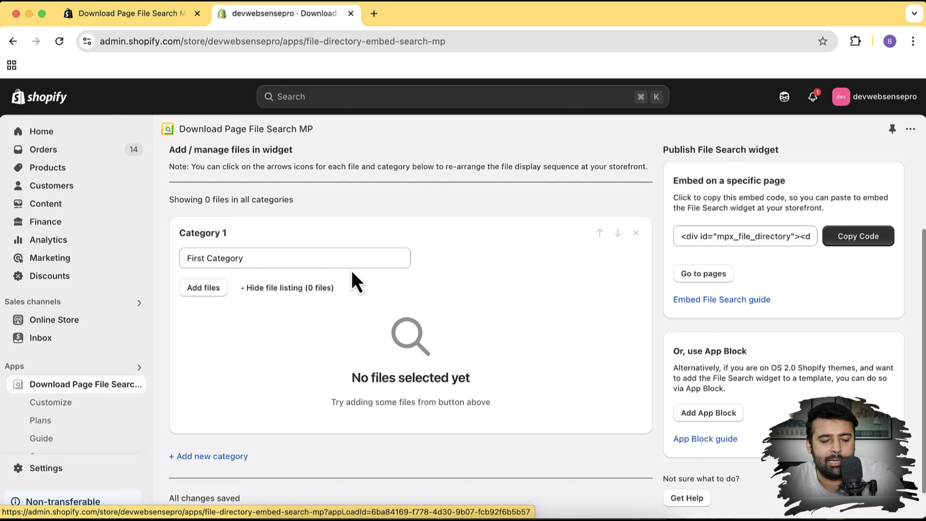
Rename Category 1 to 'PDF Brochures', then check the file picker and close it without adding files
triple_click(385, 251)
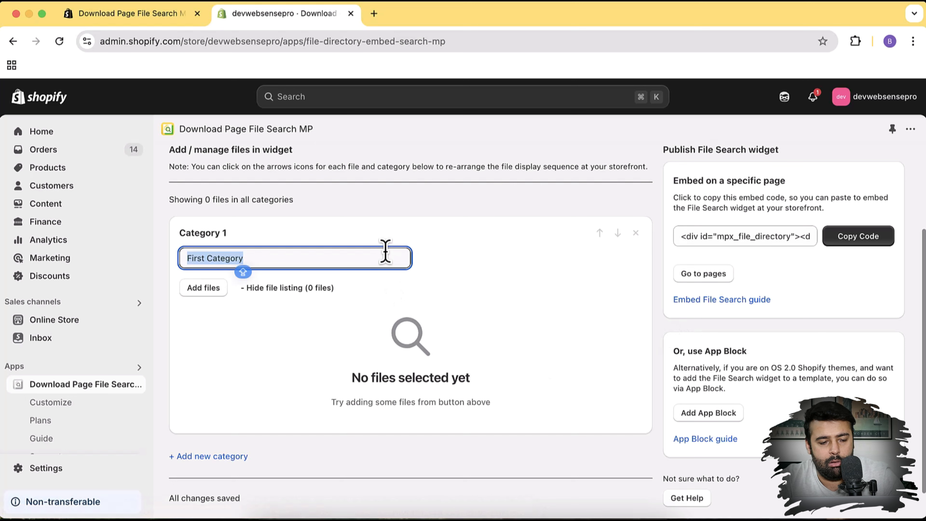
type("PDF Brochures")
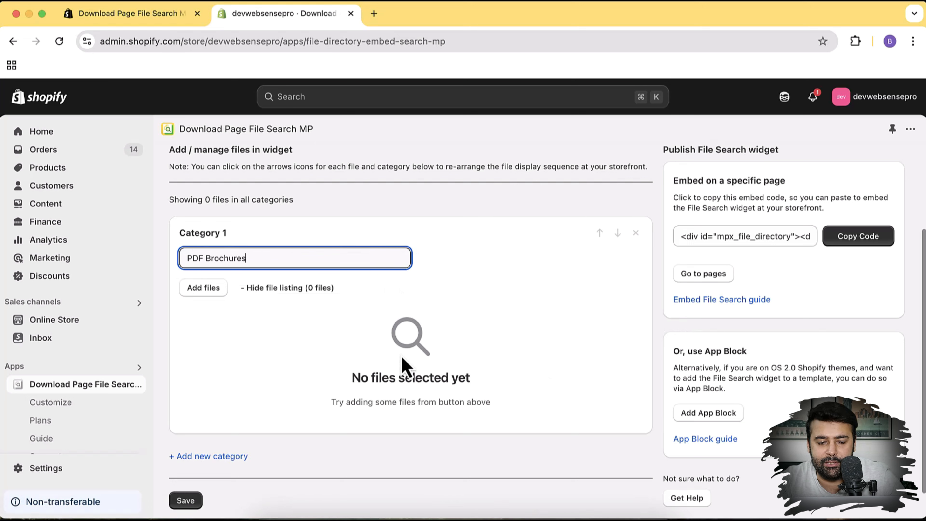
left_click(219, 290)
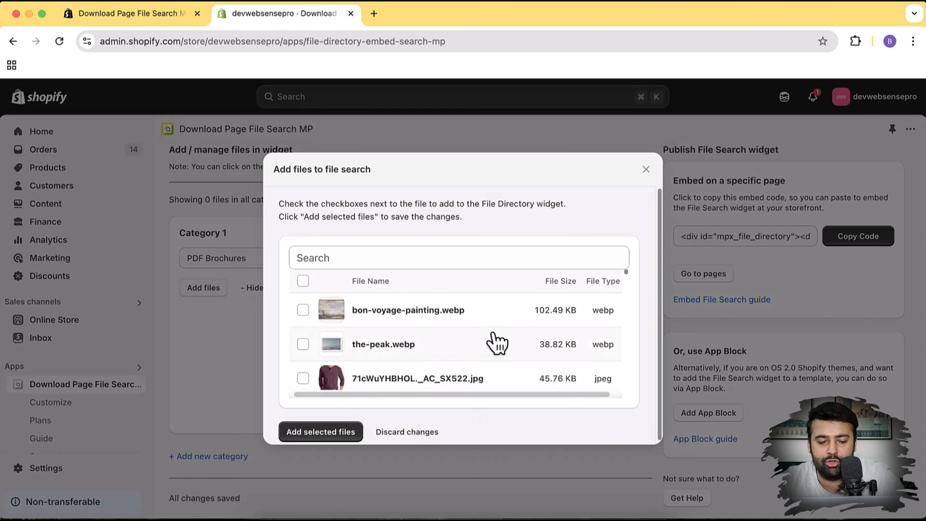
scroll(495, 341, "down", 2)
scroll(496, 341, "up", 3)
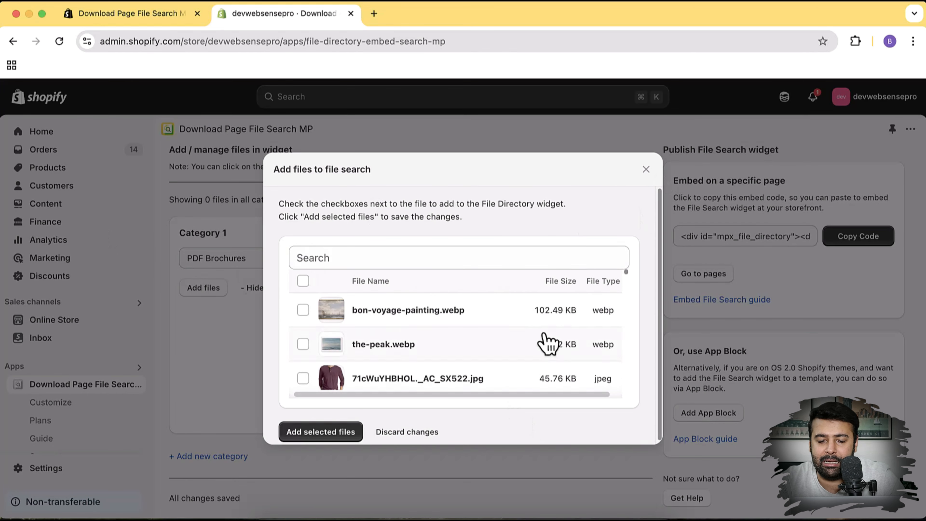
scroll(548, 341, "down", 5)
scroll(548, 342, "up", 5)
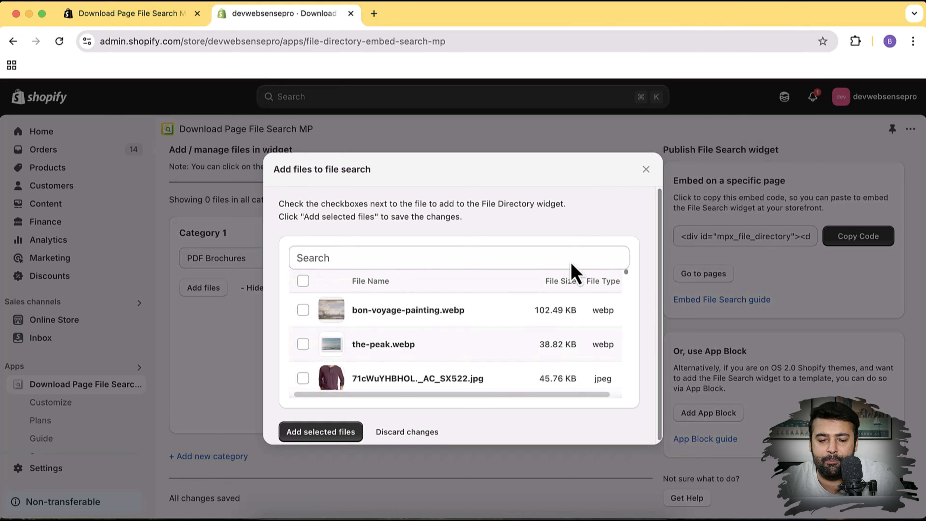
left_click(646, 170)
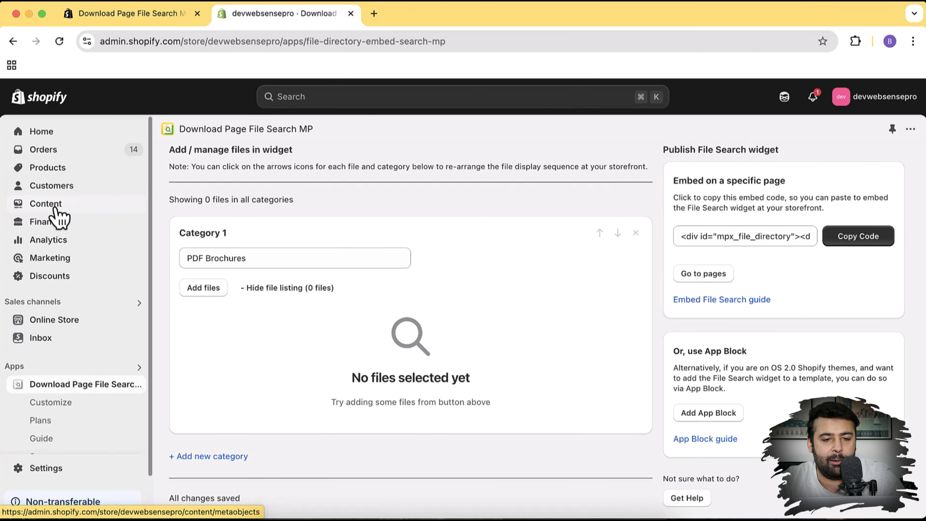
Open Content > Files in a new tab to see the store's uploaded product images
left_click(54, 199, "super")
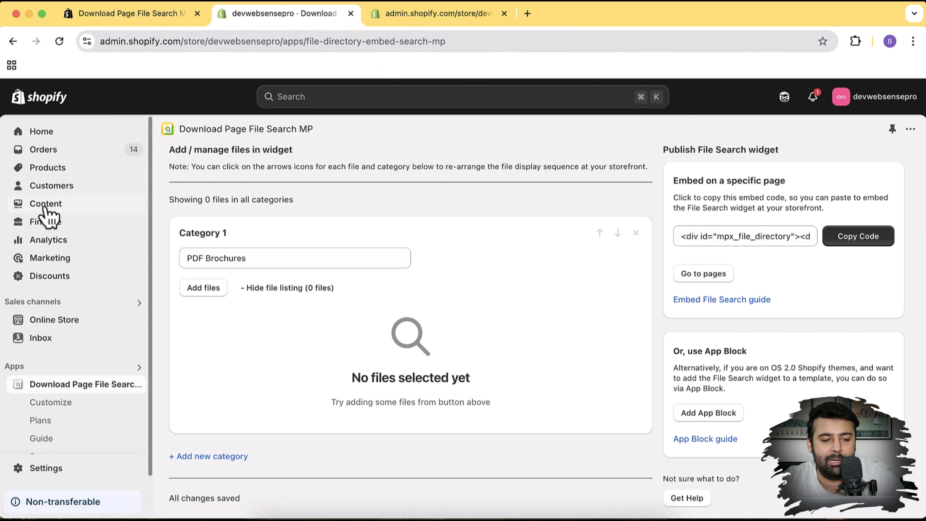
left_click(463, 22)
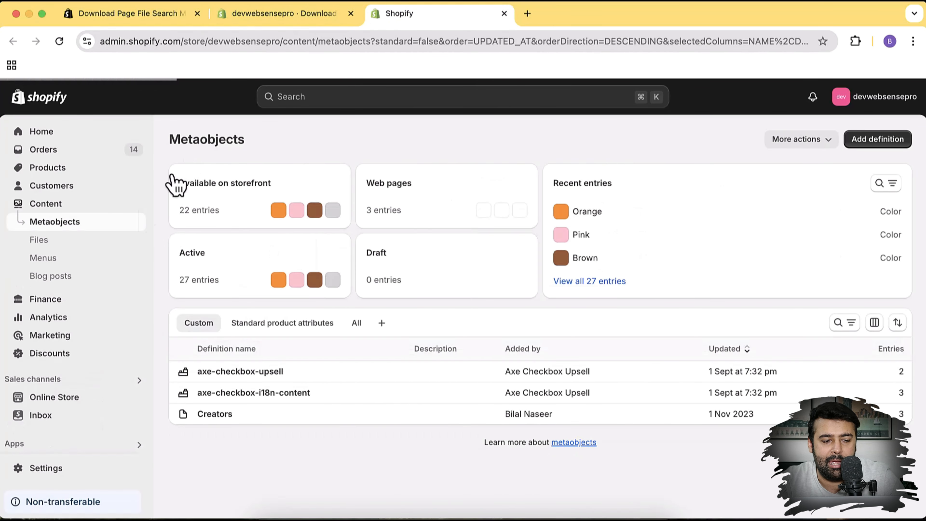
left_click(59, 241)
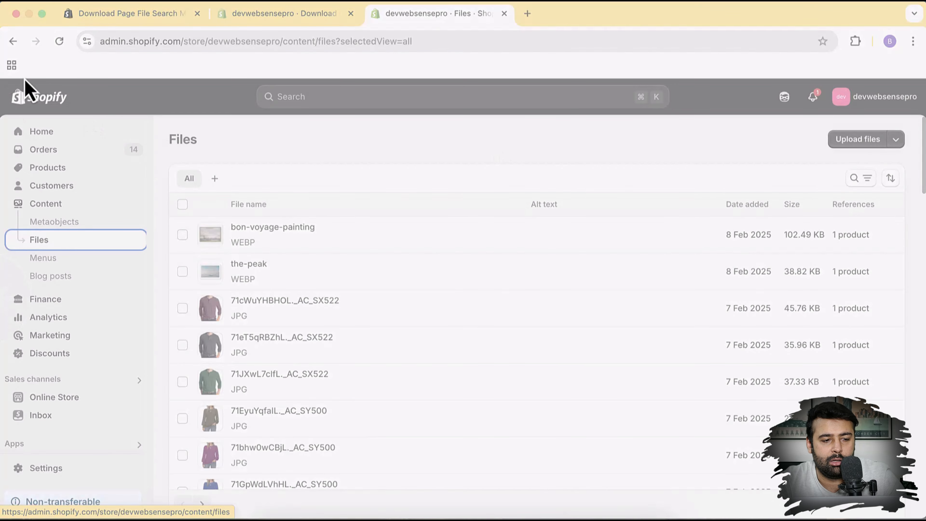
Capture the Files page, mark it with three red arrows, and close the markup
left_click_drag(23, 85, 925, 372)
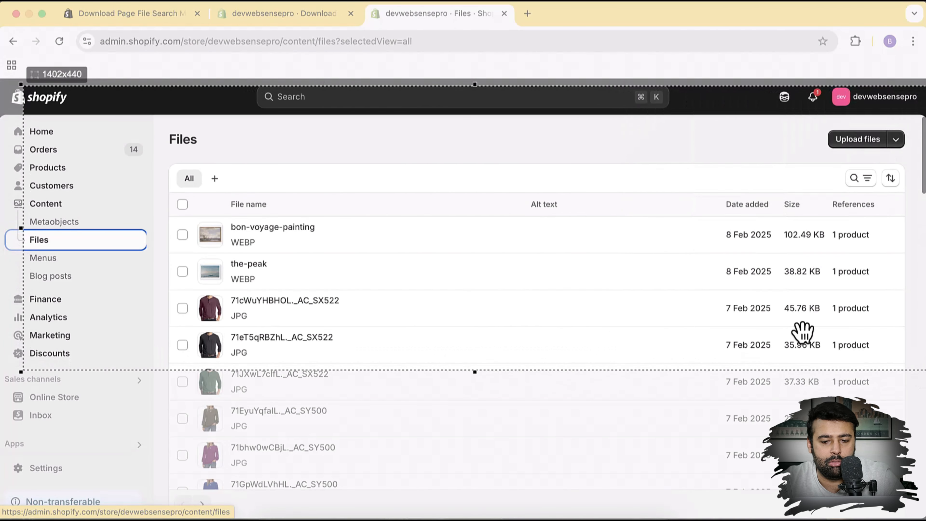
left_click_drag(802, 332, 744, 335)
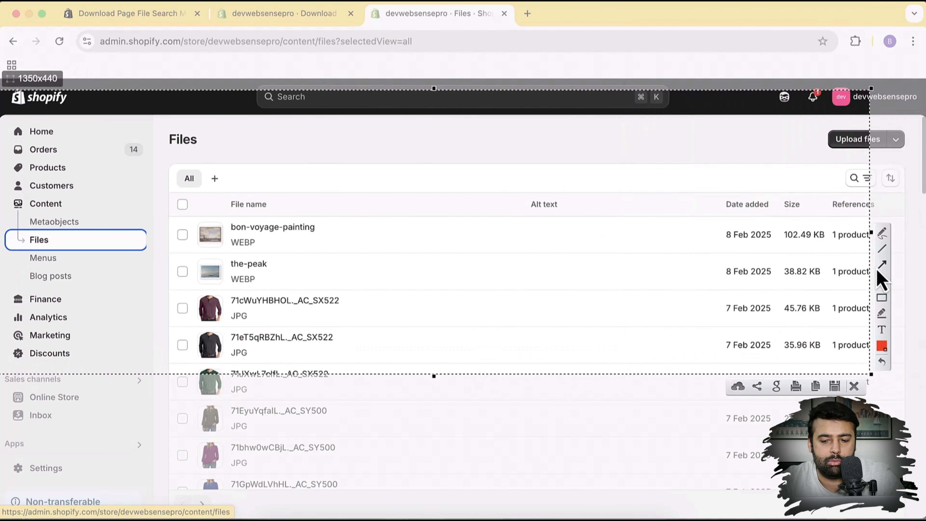
mouse_move(205, 161)
left_mouse_down()
mouse_move(184, 177)
mouse_move(74, 196)
left_mouse_up()
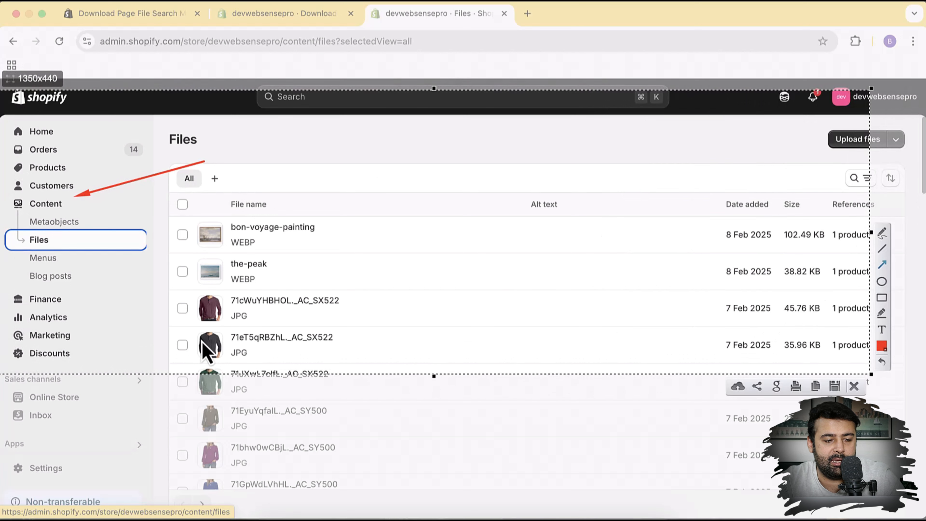
left_click_drag(203, 340, 56, 245)
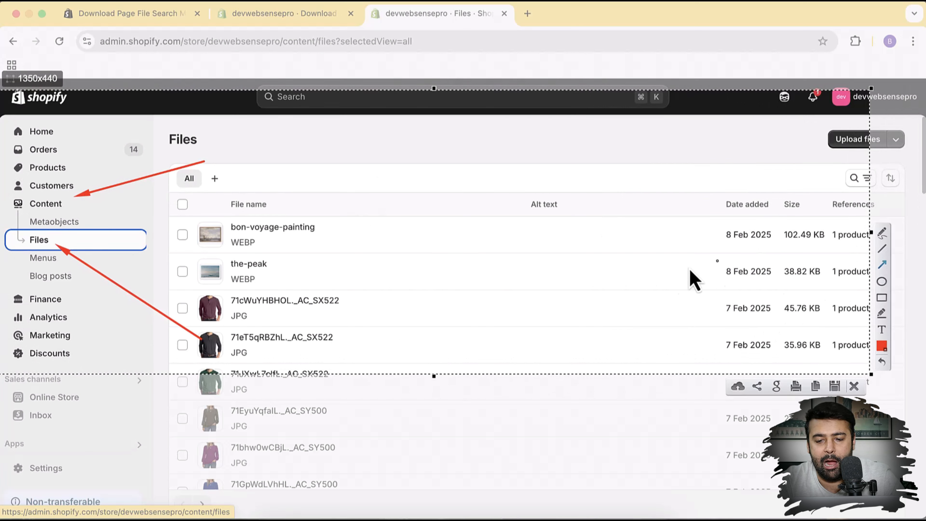
mouse_move(664, 270)
left_mouse_down()
mouse_move(741, 199)
mouse_move(819, 154)
left_mouse_up()
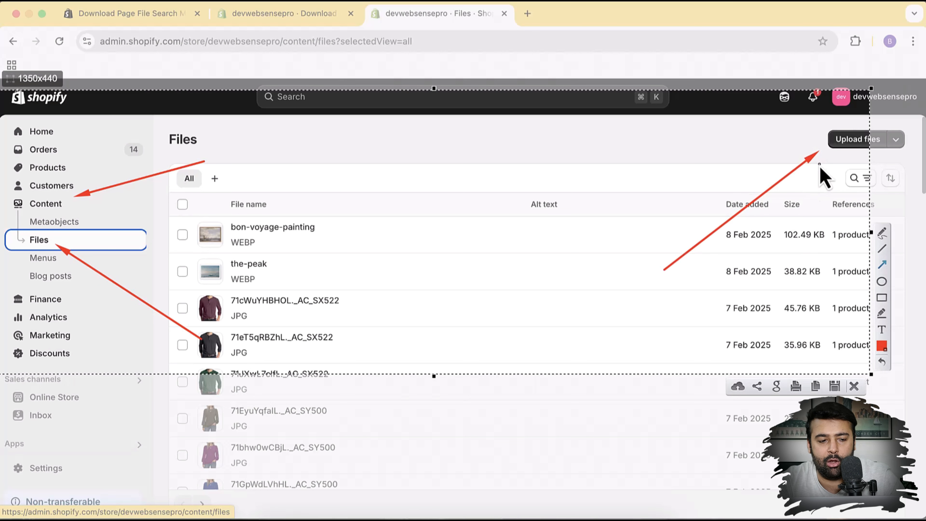
left_click(855, 391)
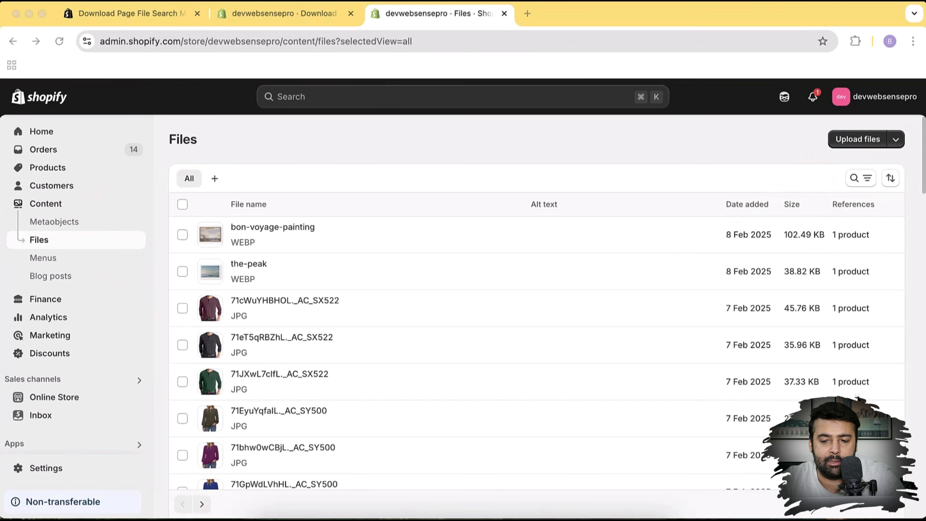
Upload sample-invoice.pdf and sample-pdf.pdf from Downloads, then return to the File Search app tab
left_click(847, 140)
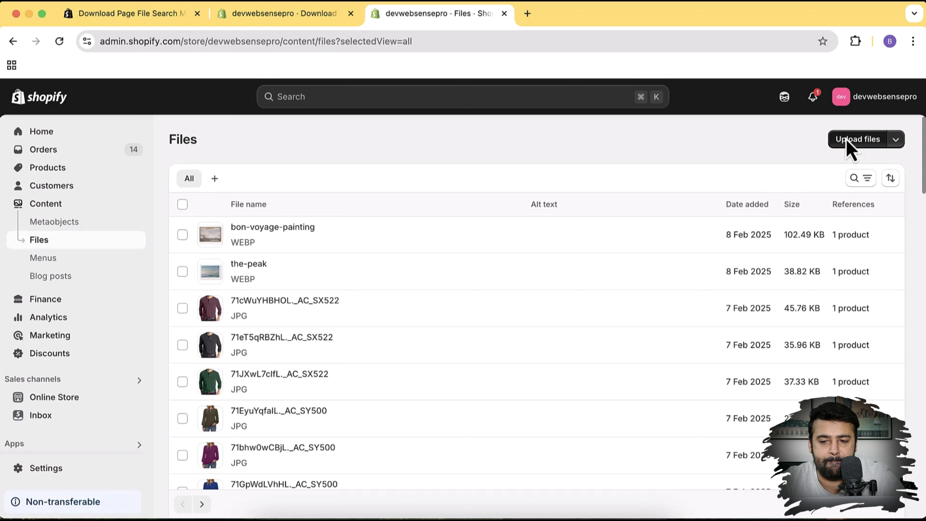
scroll(270, 240, "down", 3)
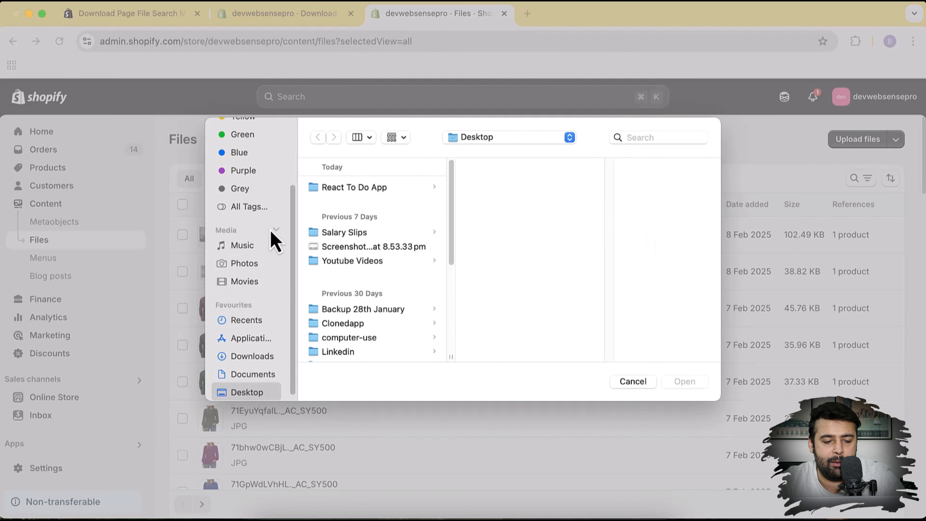
left_click(269, 353)
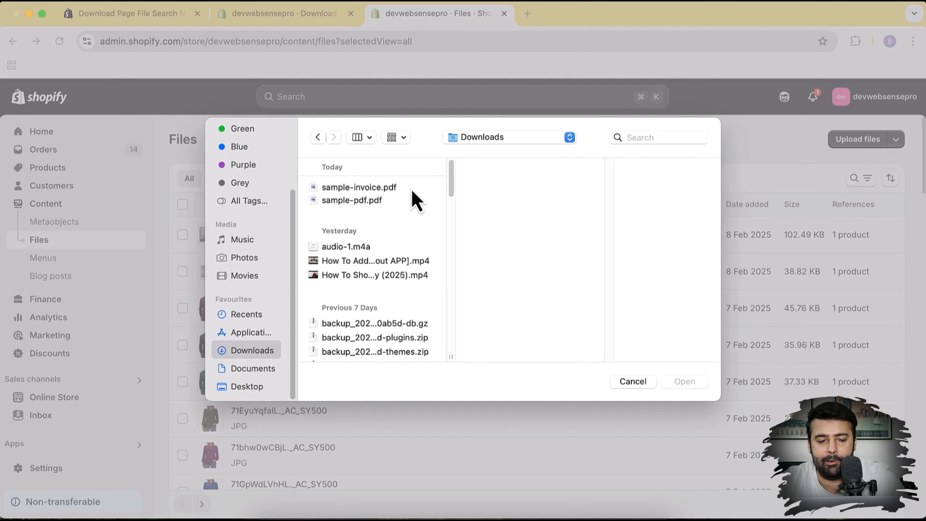
left_click(387, 189)
left_click(379, 200, "shift")
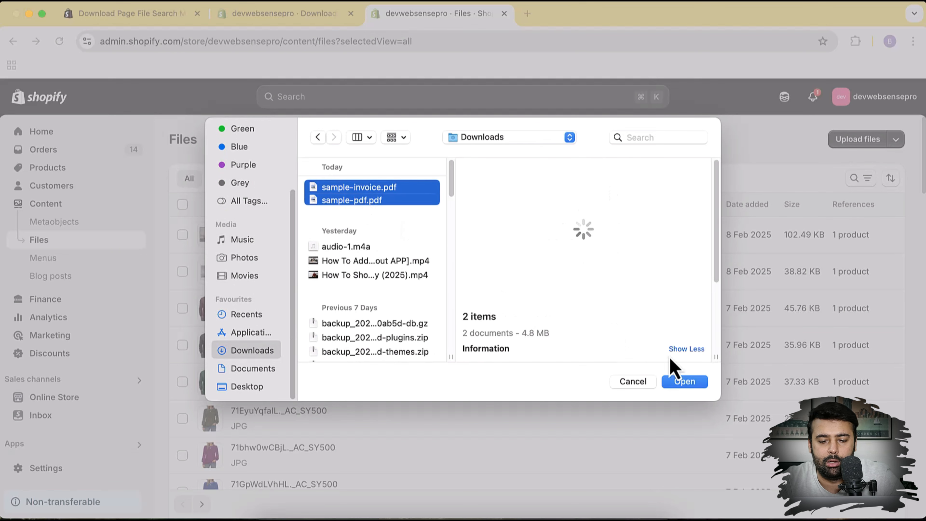
left_click(683, 387)
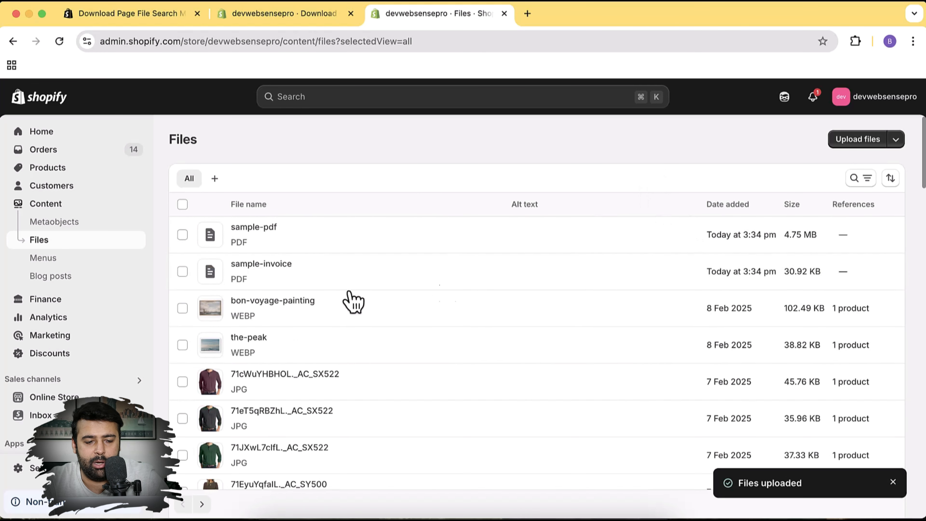
left_click(314, 21)
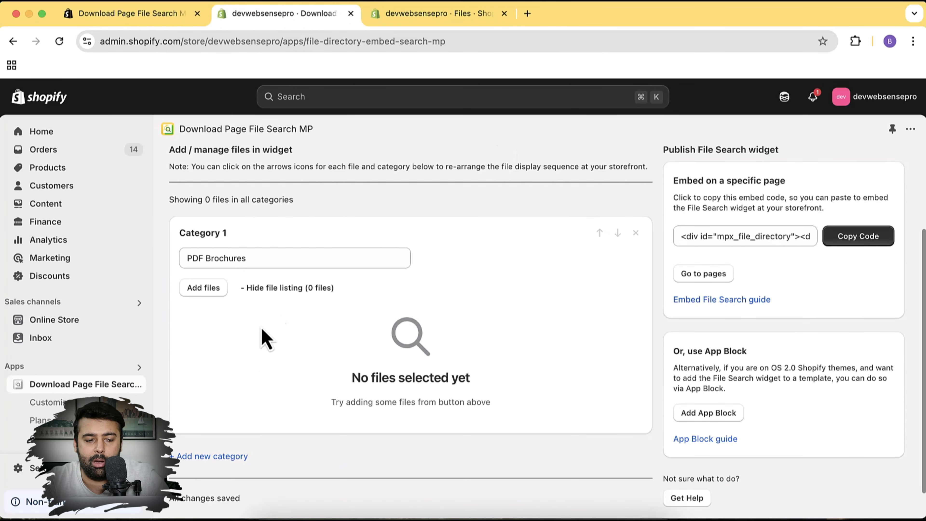
Add sample-pdf.pdf and sample-invoice.pdf to the PDF Brochures category
left_click(205, 288)
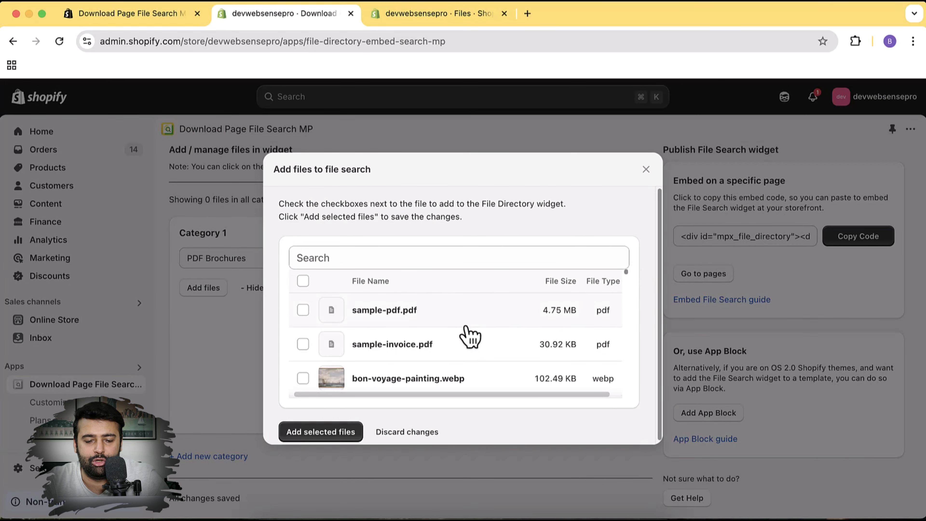
left_click(303, 310)
left_click(303, 344)
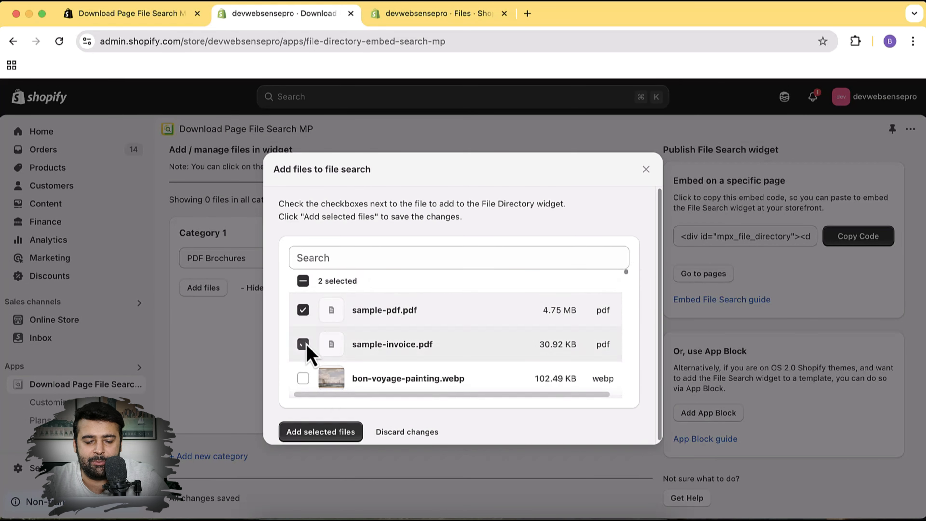
left_click(338, 435)
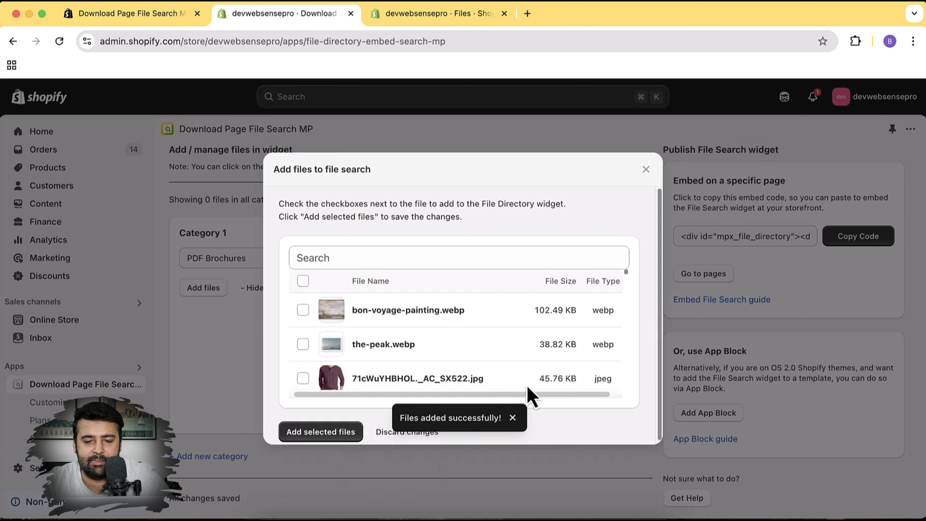
left_click(647, 169)
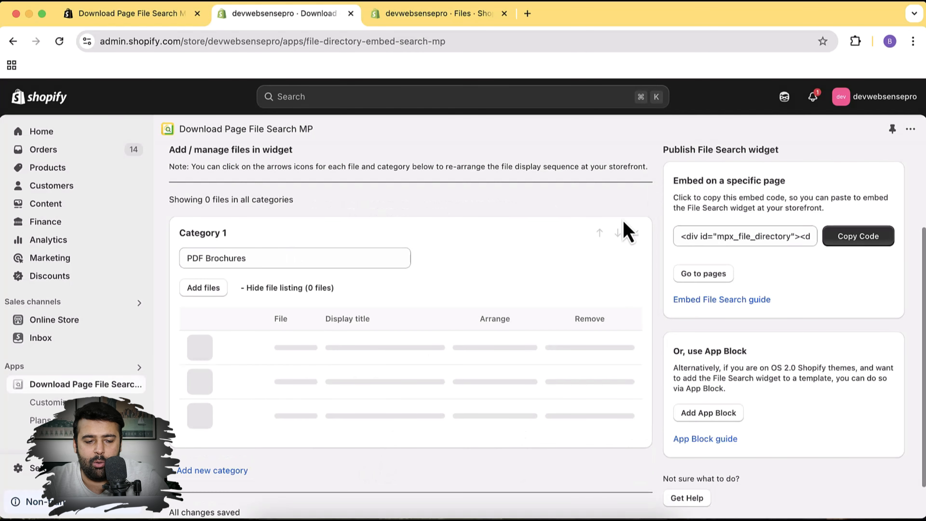
scroll(644, 214, "down", 2)
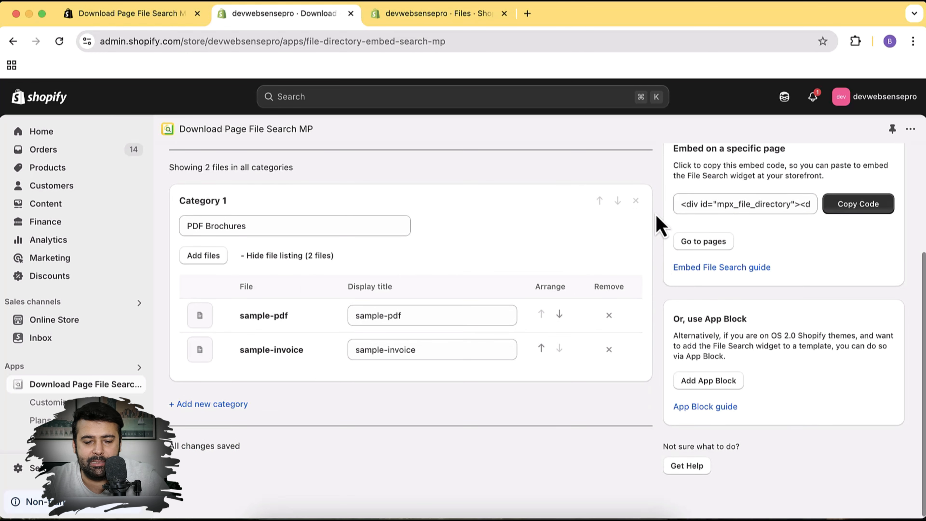
scroll(656, 219, "up", 4)
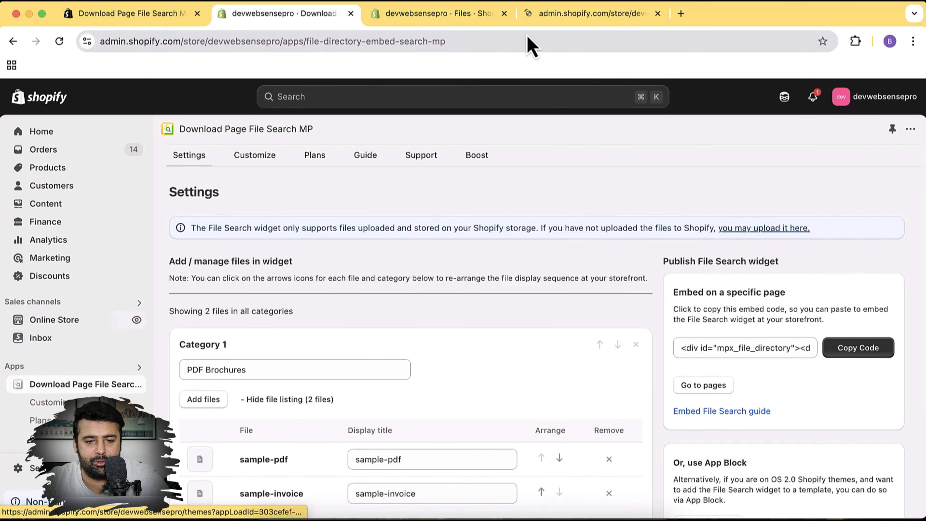
In the store tab, open the Online Store Pages list with Resource Center, Holiday Sale and FAQ
left_click(577, 23)
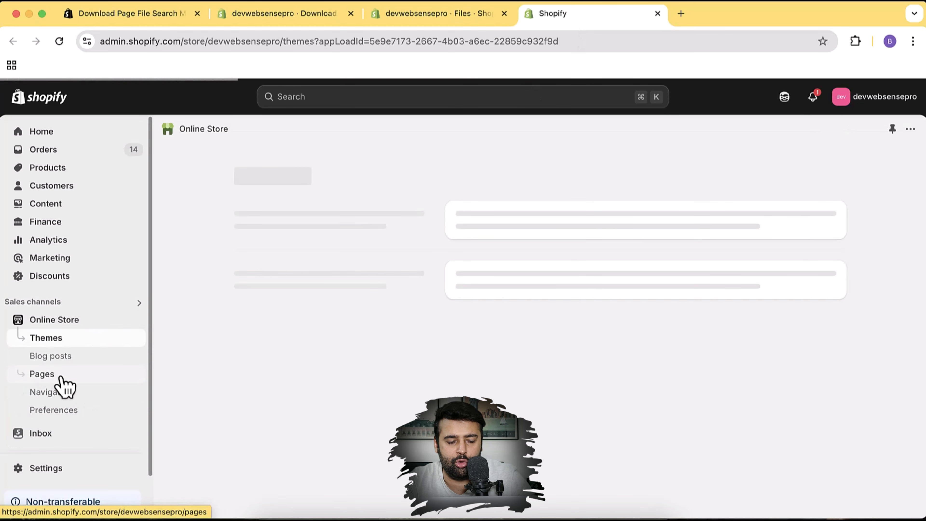
left_click(71, 374)
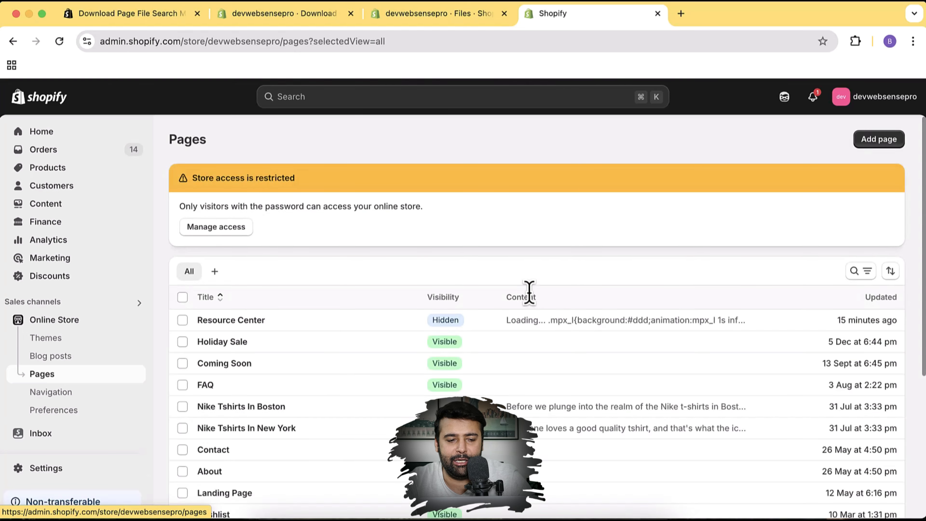
scroll(591, 287, "down", 1)
scroll(602, 287, "down", 3)
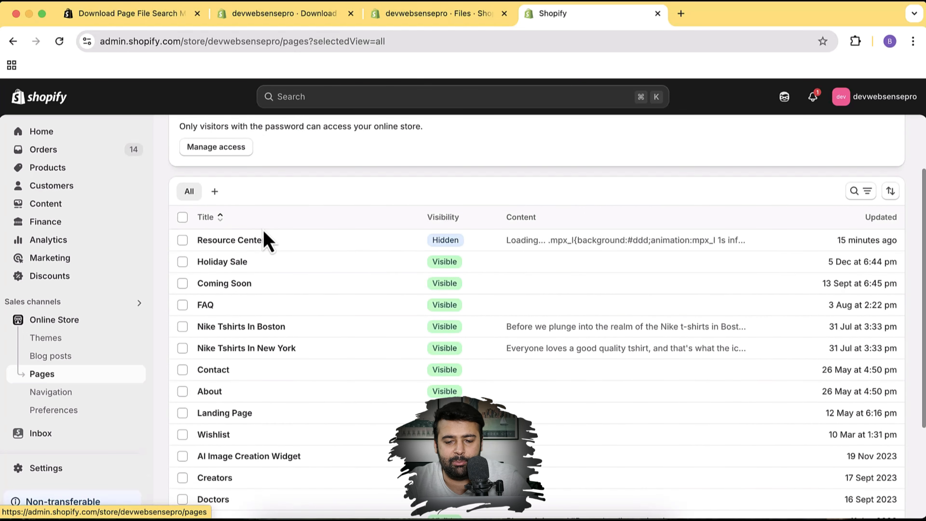
scroll(693, 346, "up", 4)
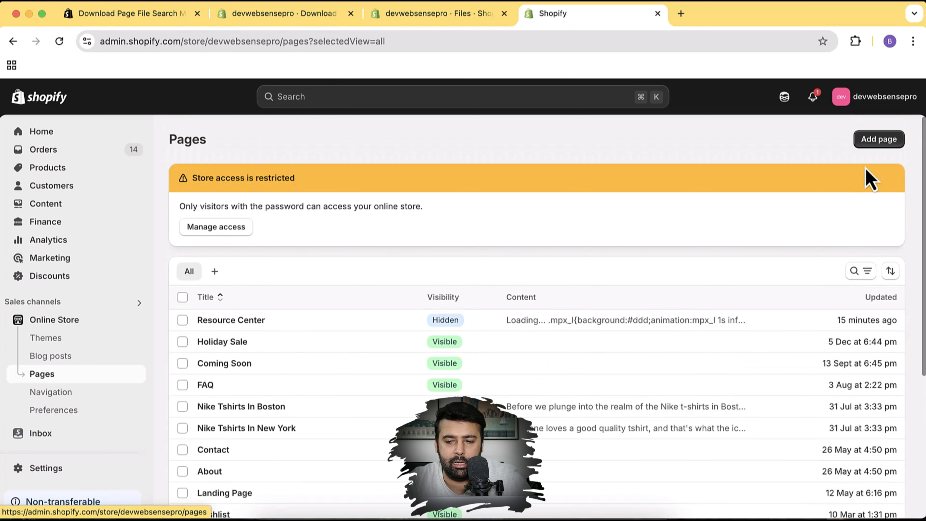
Create a new page titled 'Product Resources' and save it
left_click(887, 148)
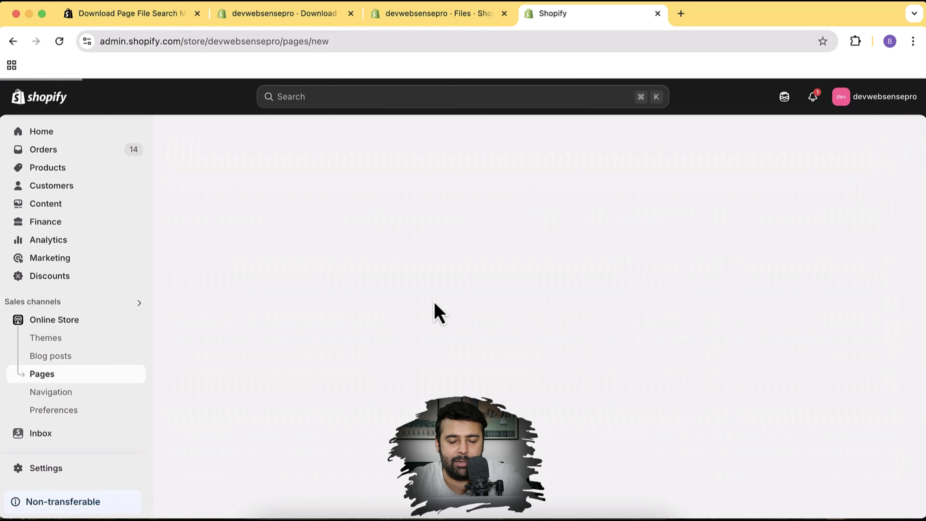
left_click(445, 198)
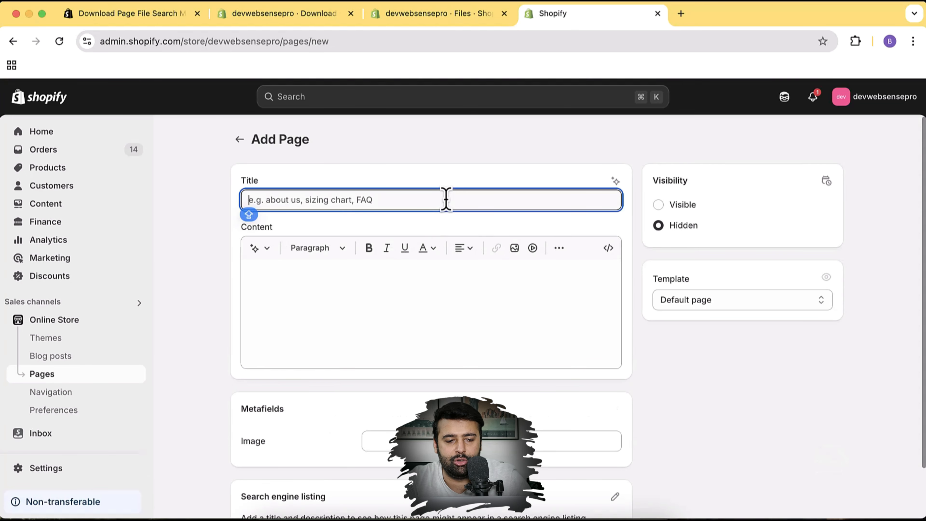
type("Daw")
key("BackSpace")
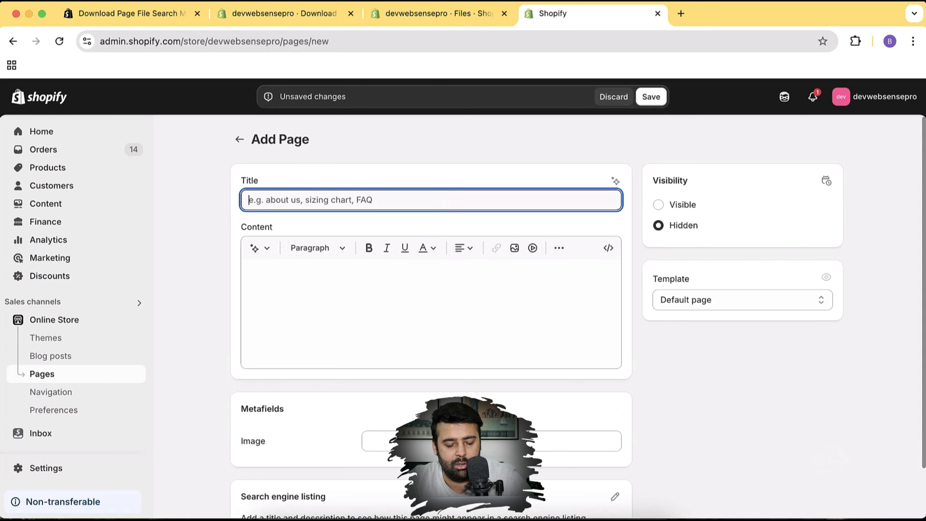
type("Product Resources")
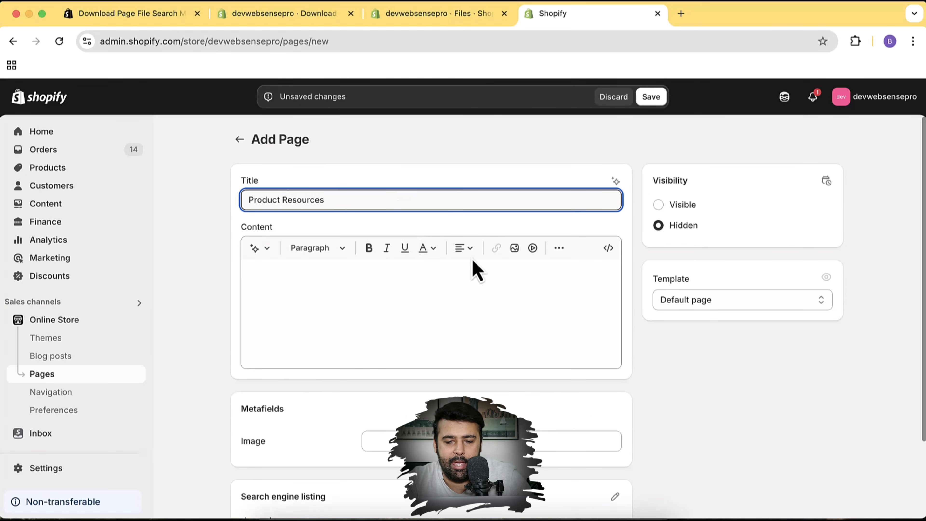
left_click(652, 97)
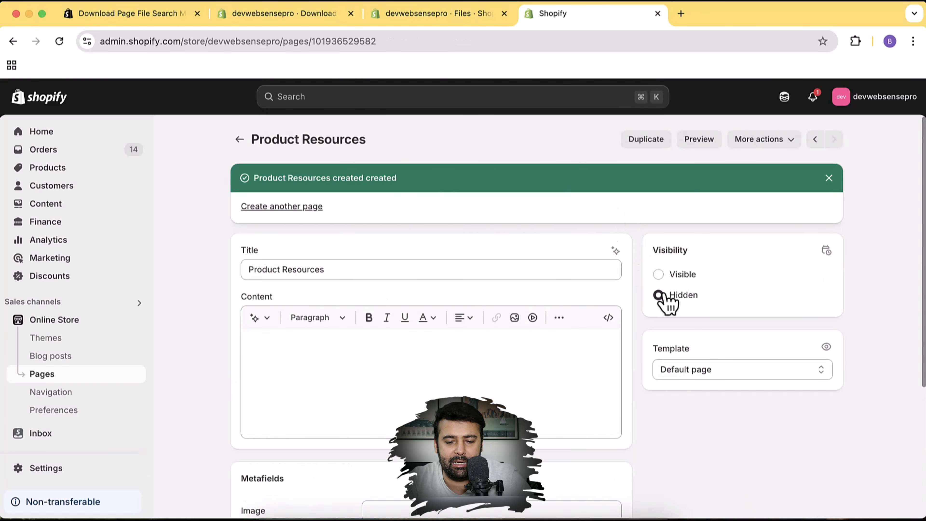
Set the Product Resources page's visibility to Visible, save, and return to the File Search app
left_click(661, 276)
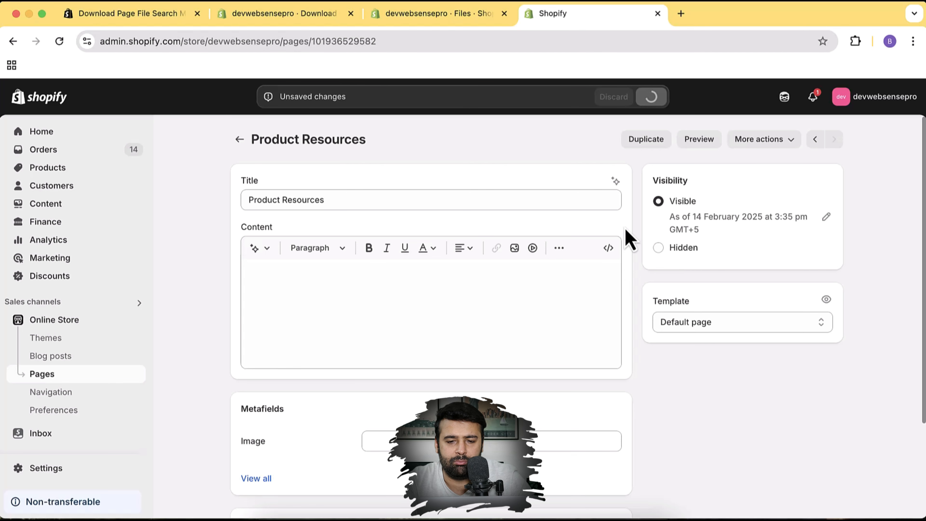
key("super+r")
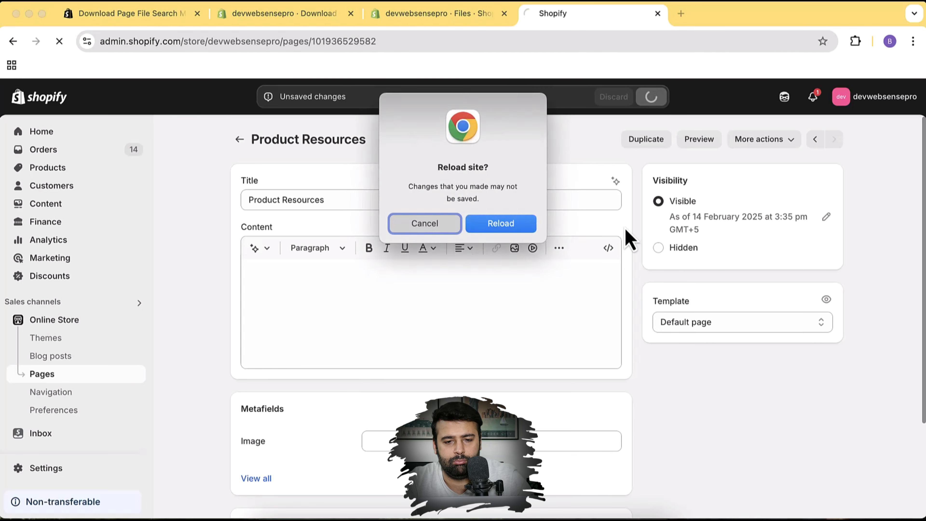
left_click(517, 223)
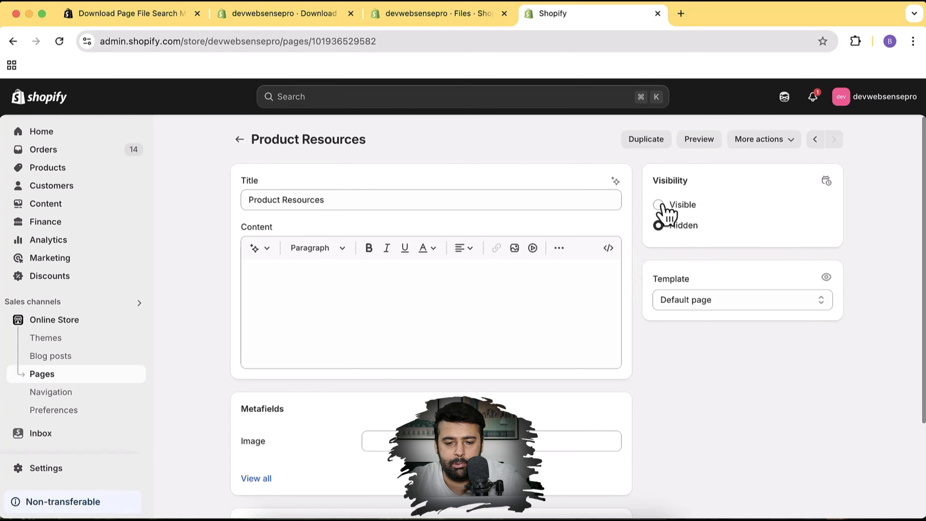
left_click(661, 205)
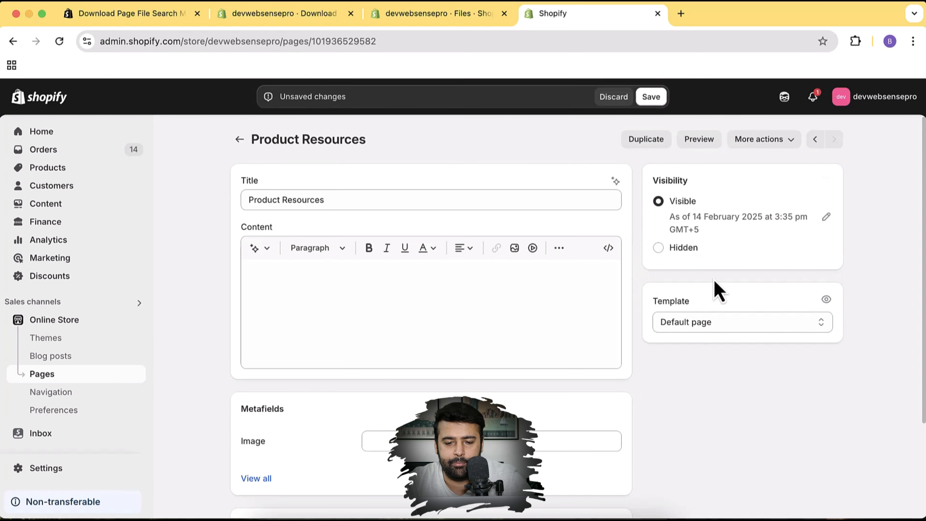
left_click(652, 98)
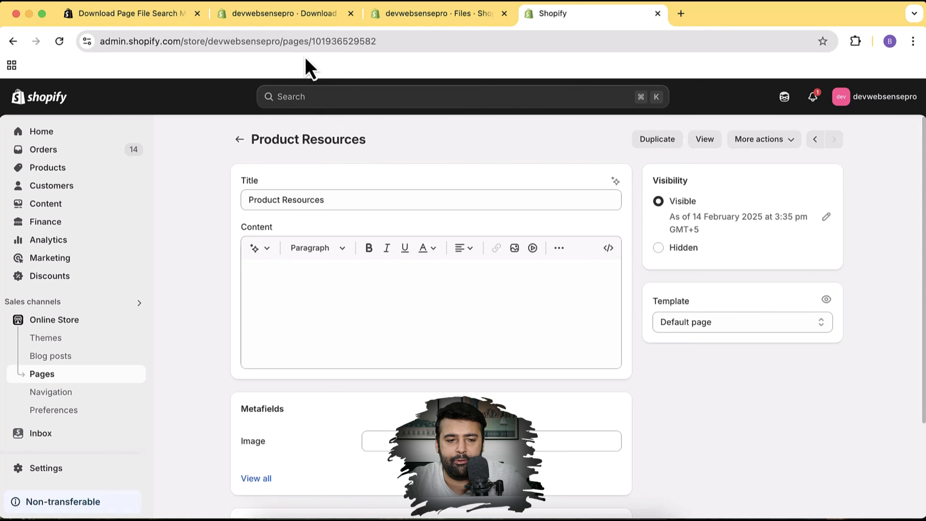
left_click(314, 15)
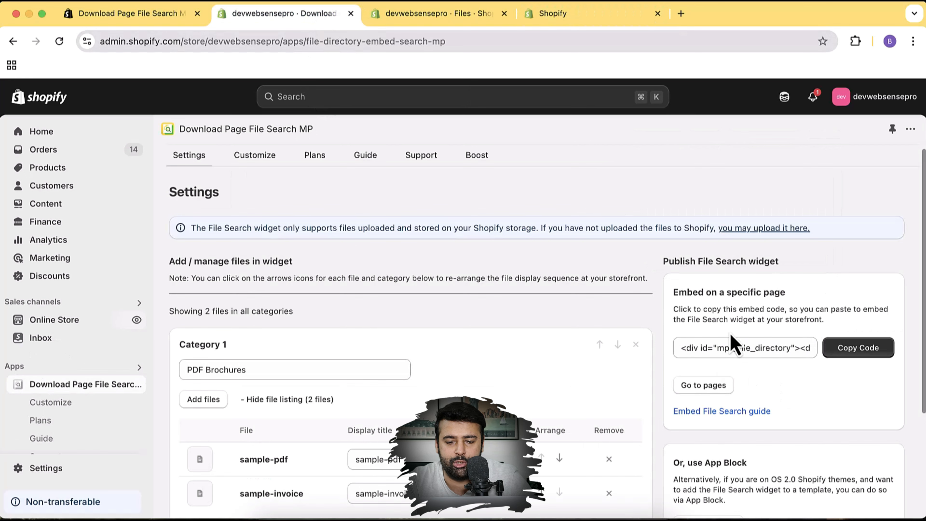
Capture the embed-code card in a screenshot and mark it with an arrow
key("super")
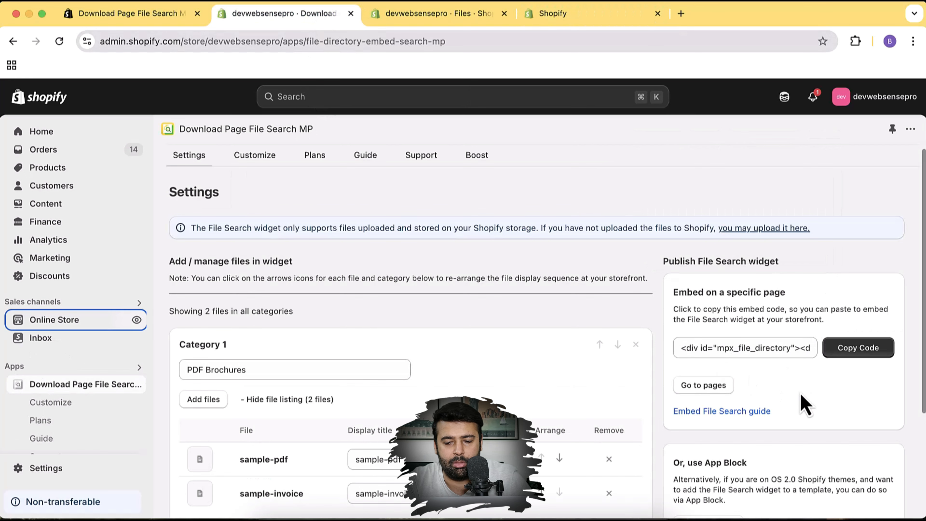
left_click_drag(651, 272, 903, 423)
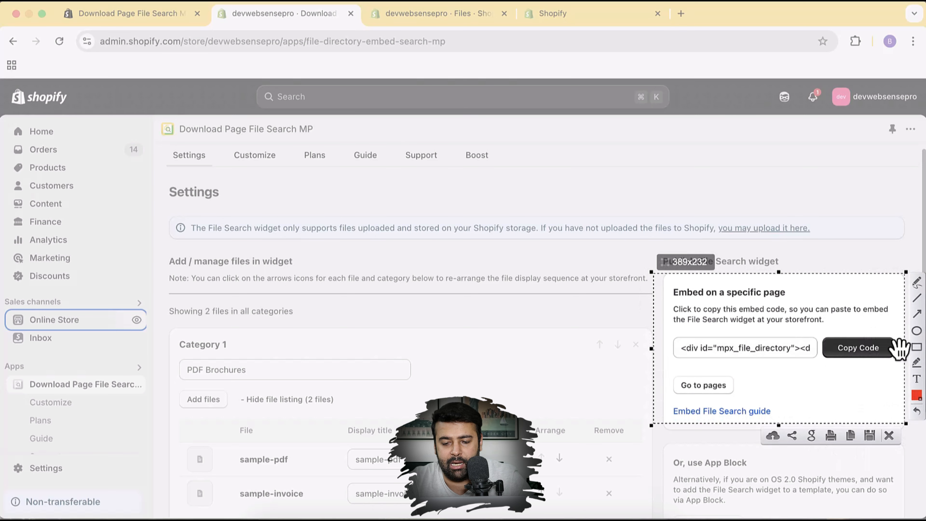
left_click_drag(783, 401, 837, 365)
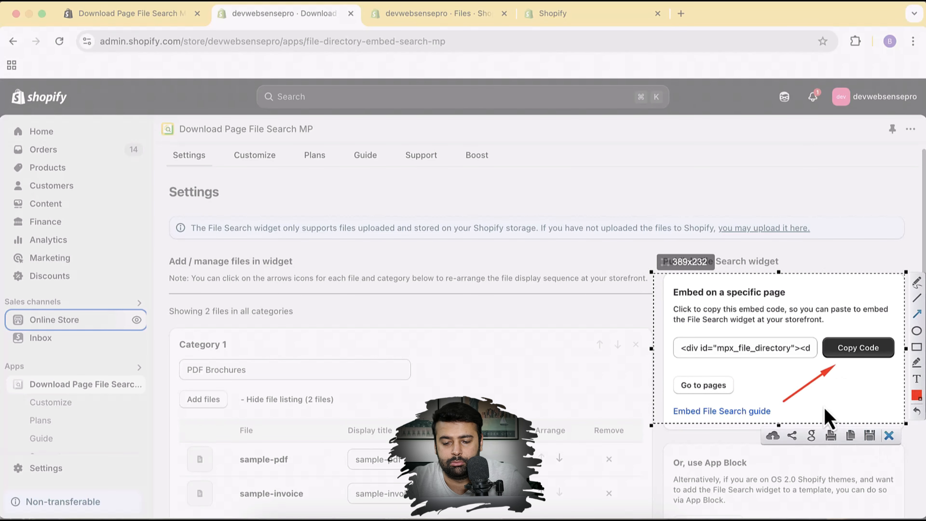
key("Escape")
Copy the widget's embed code and go to the Product Resources page editor
left_click(860, 348)
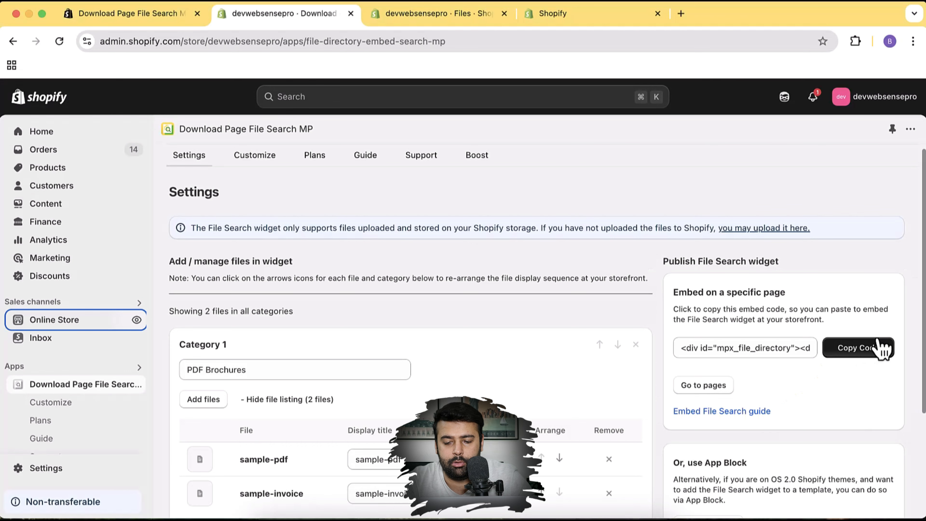
left_click(482, 19)
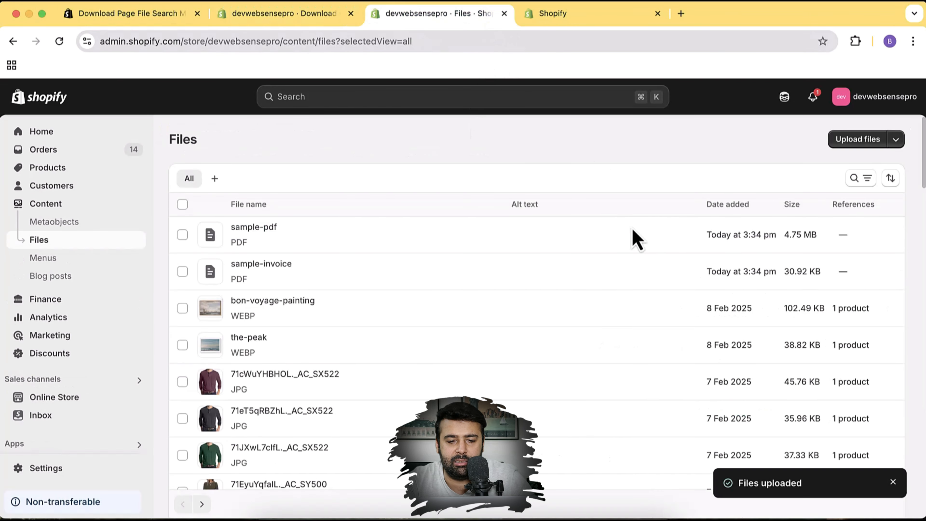
left_click(572, 16)
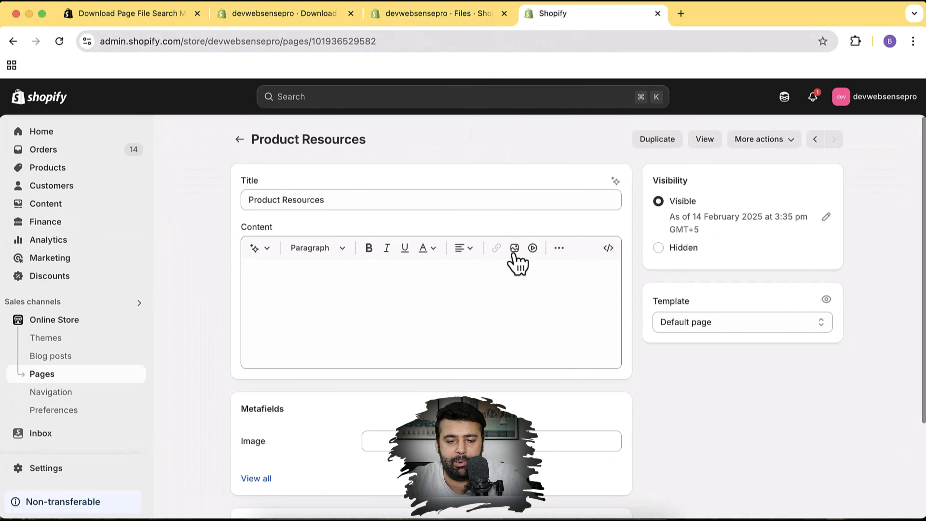
Paste the embed code into the Product Resources page's HTML, save, and view it on the store
left_click(609, 249)
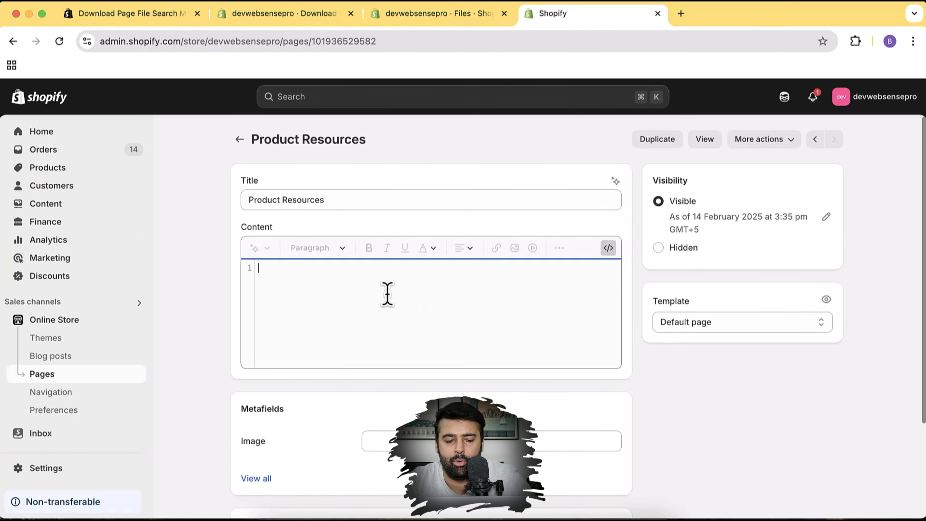
key("super+v")
scroll(518, 303, "up", 3)
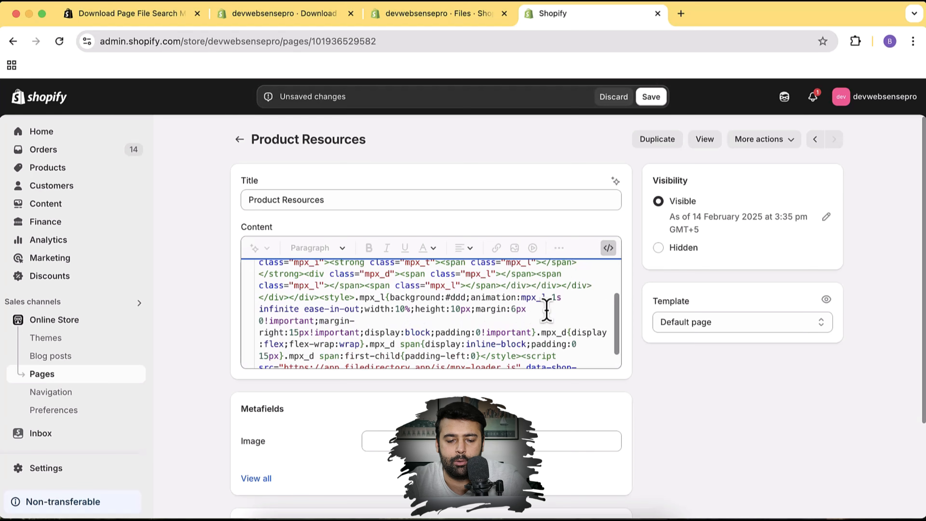
scroll(546, 310, "up", 3)
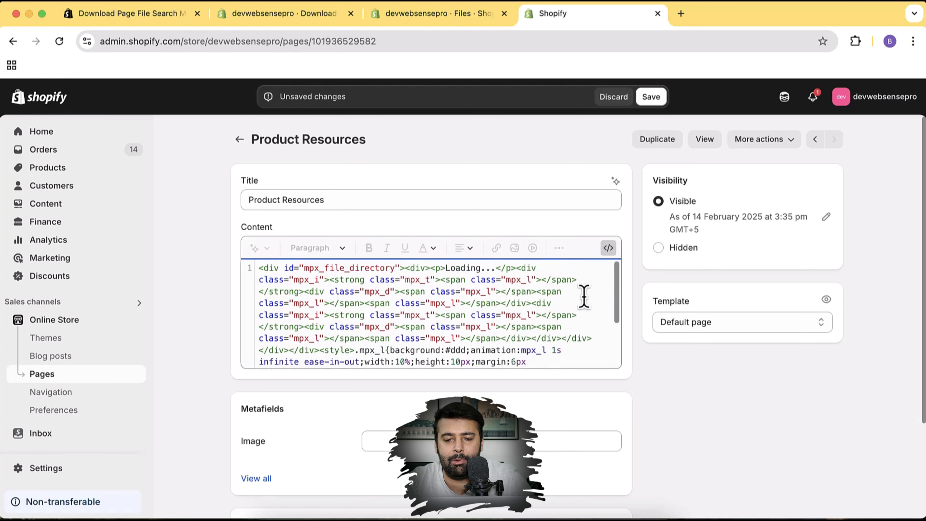
left_click(656, 96)
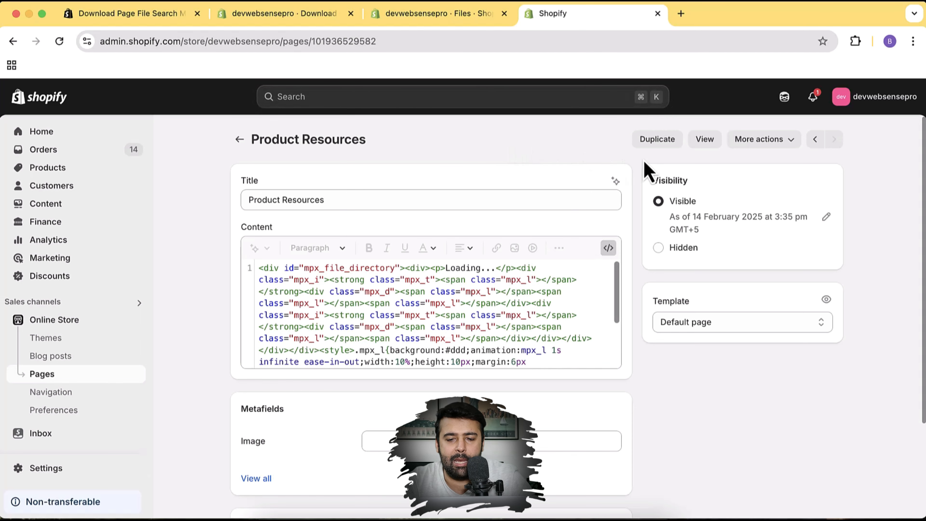
left_click(712, 139)
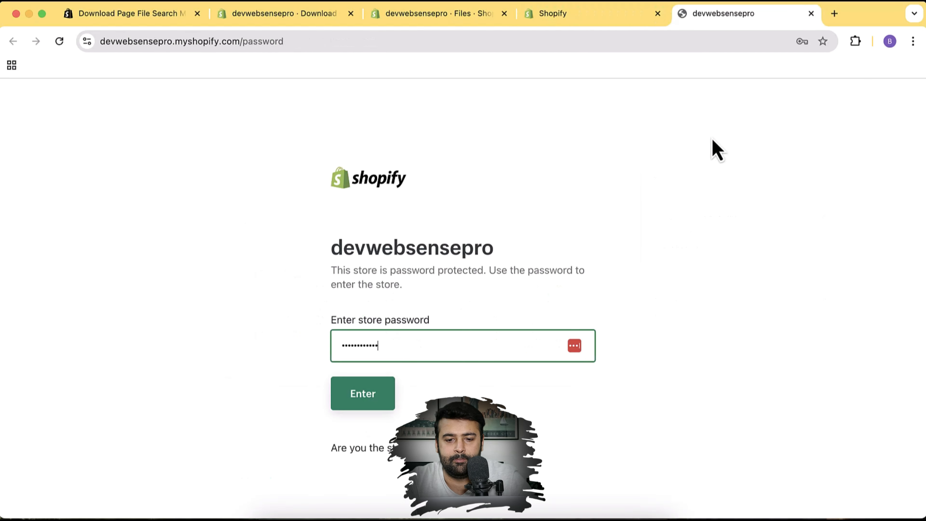
Enter the store password and bring up the Product Resources page on the storefront
key("BackSpace")
key("BackSpace")
key("BackSpace")
key("BackSpace")
key("BackSpace")
key("BackSpace")
key("BackSpace")
key("BackSpace")
key("BackSpace")
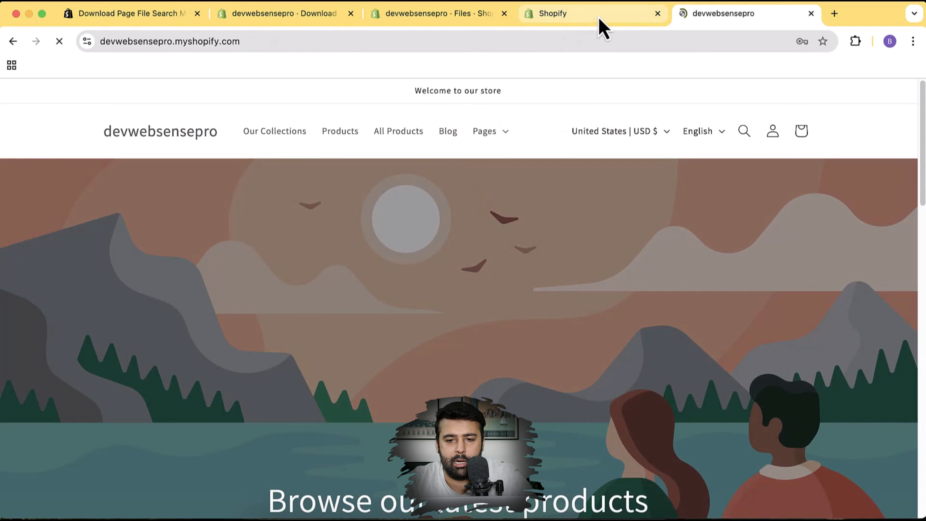
left_click(599, 19)
left_click(720, 143)
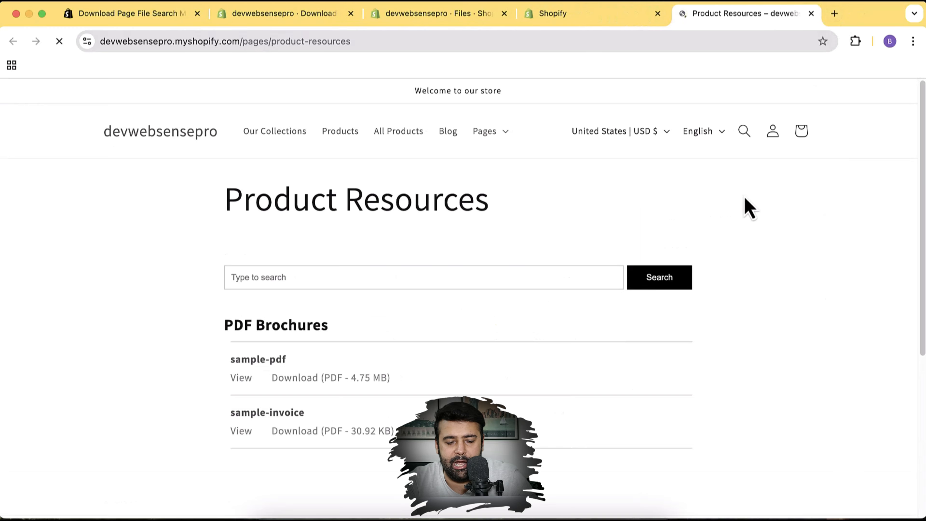
scroll(745, 207, "down", 3)
scroll(746, 208, "up", 2)
scroll(747, 207, "down", 2)
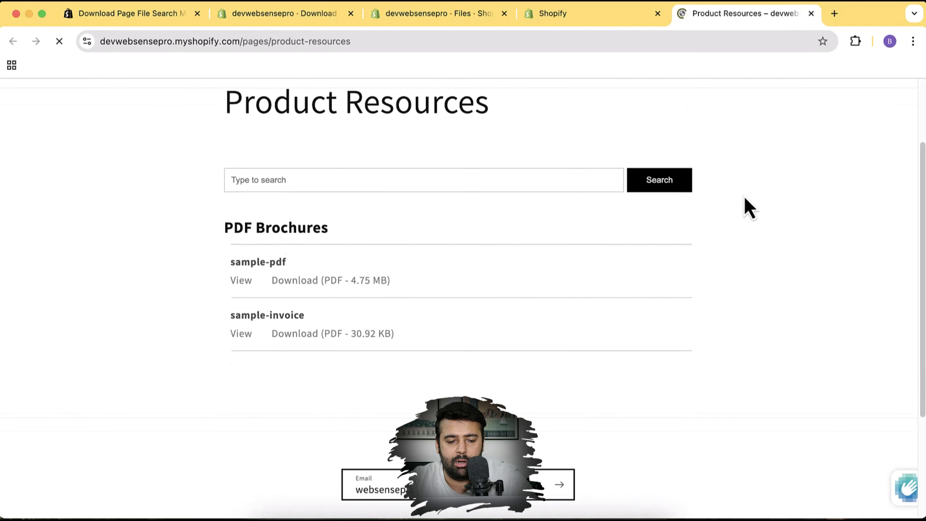
scroll(747, 207, "up", 3)
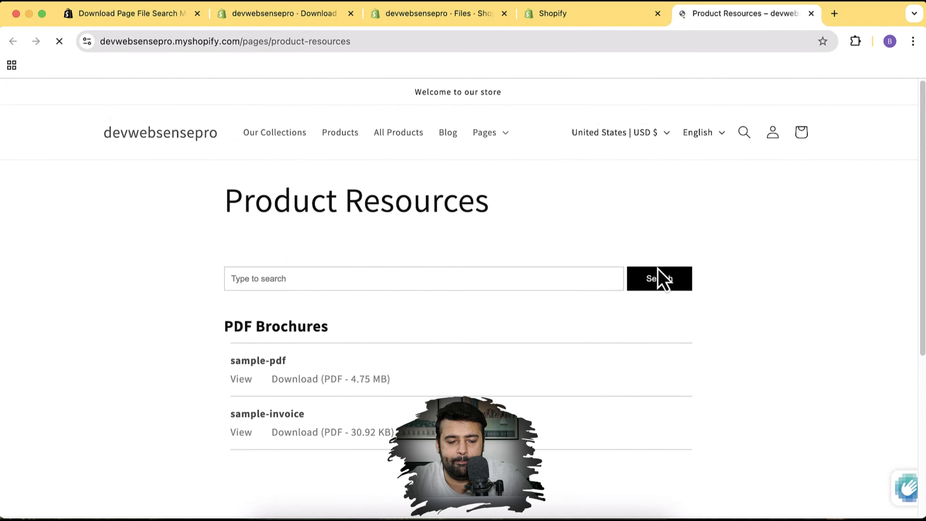
Search files for 'invoi' to find sample-invoice, then clear the term and show all files
left_click(448, 270)
type("invoice")
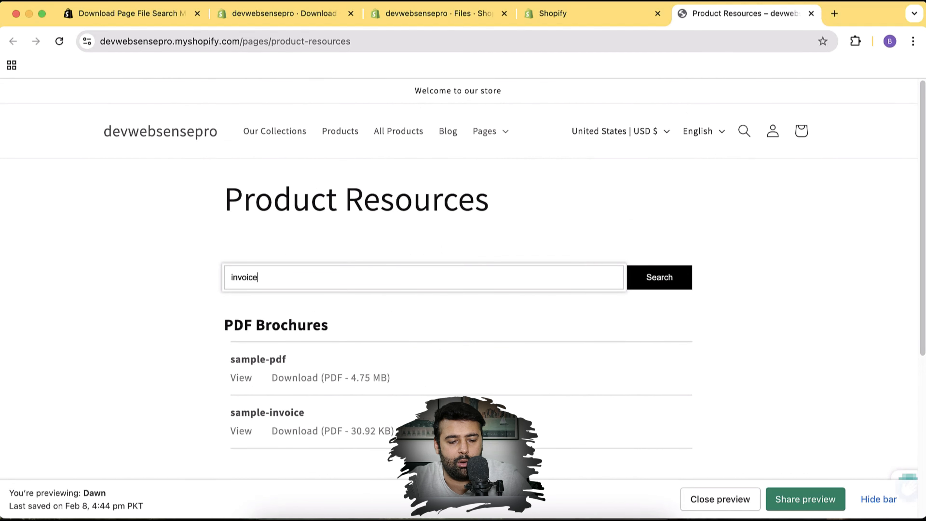
key("Return")
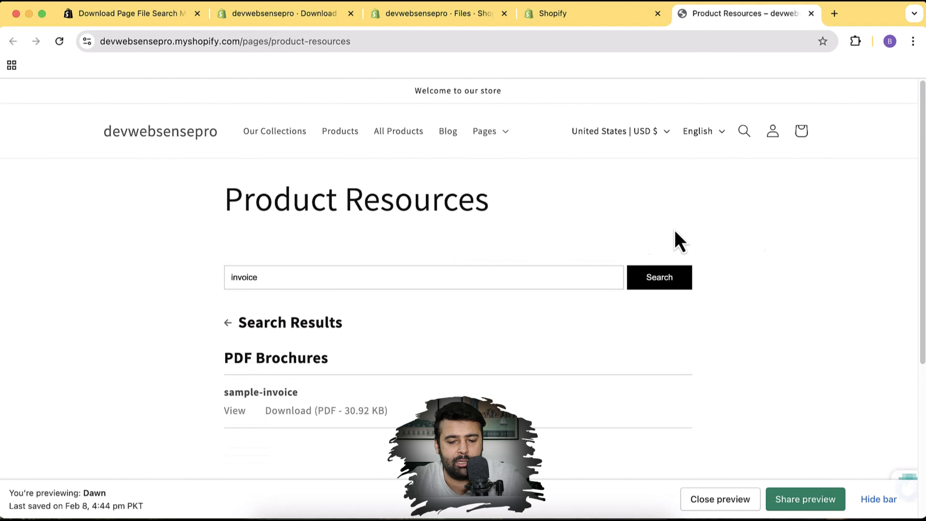
scroll(796, 248, "down", 3)
left_click(455, 172)
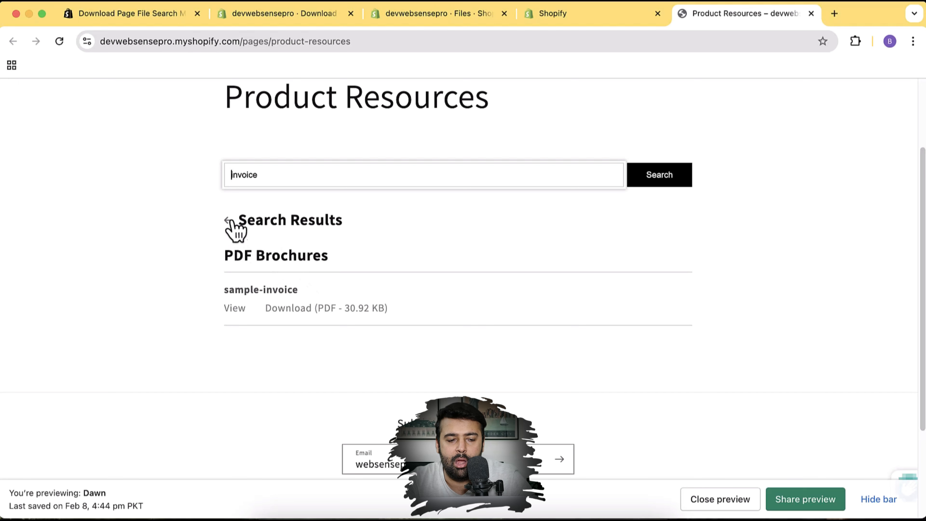
key("BackSpace")
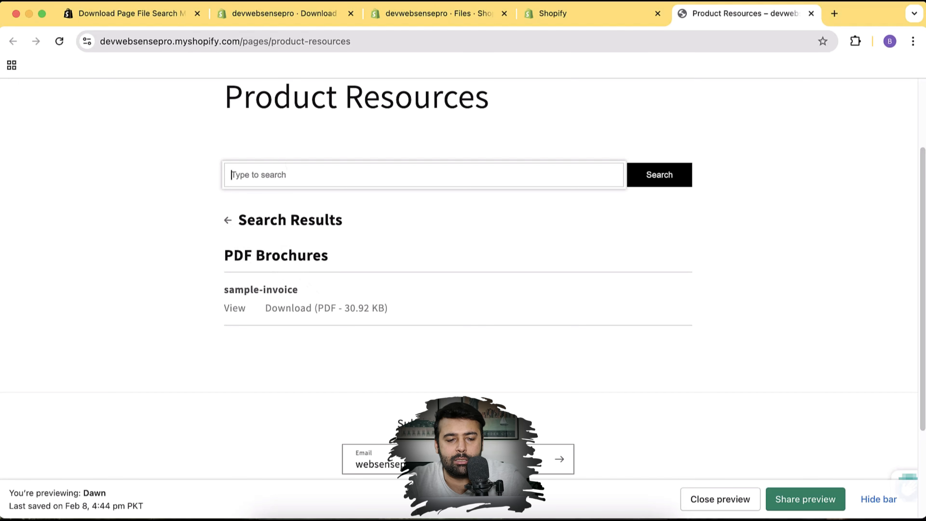
scroll(714, 277, "up", 2)
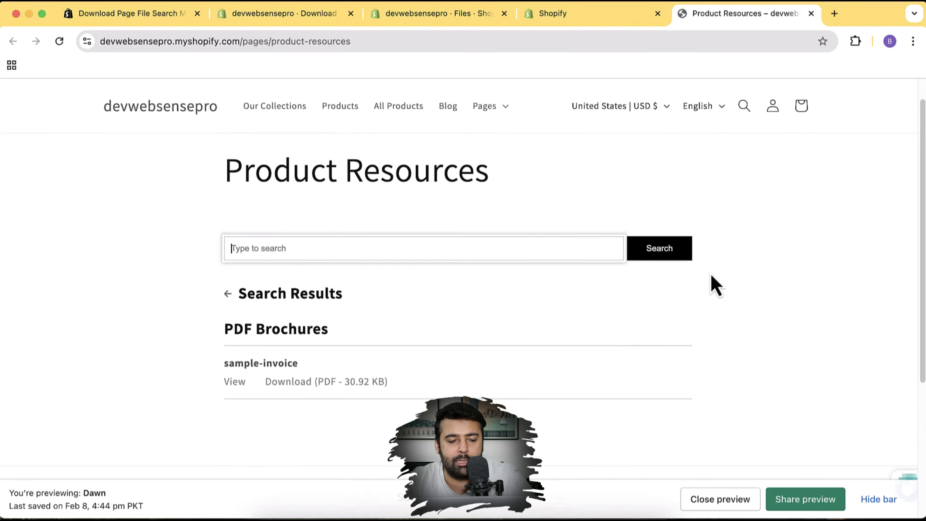
left_click(232, 299)
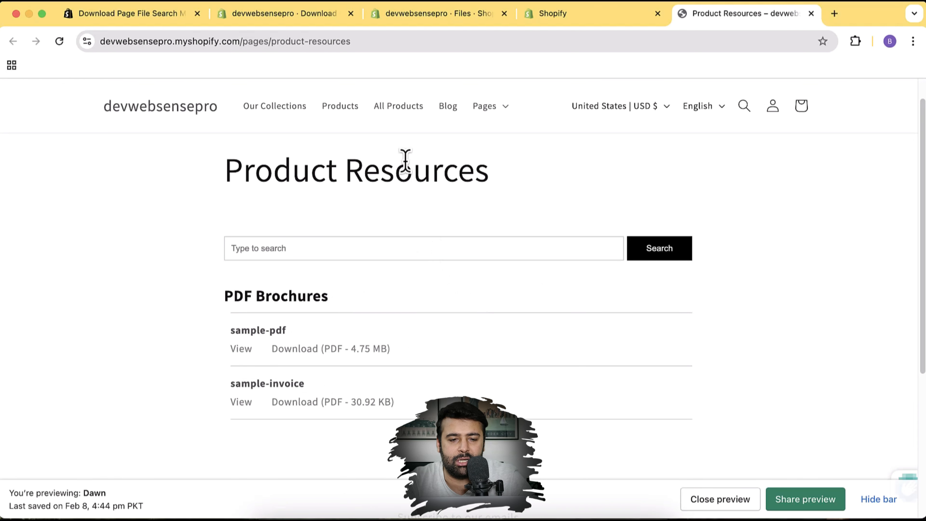
Go to the file search app settings and add a new empty file category
left_click(434, 20)
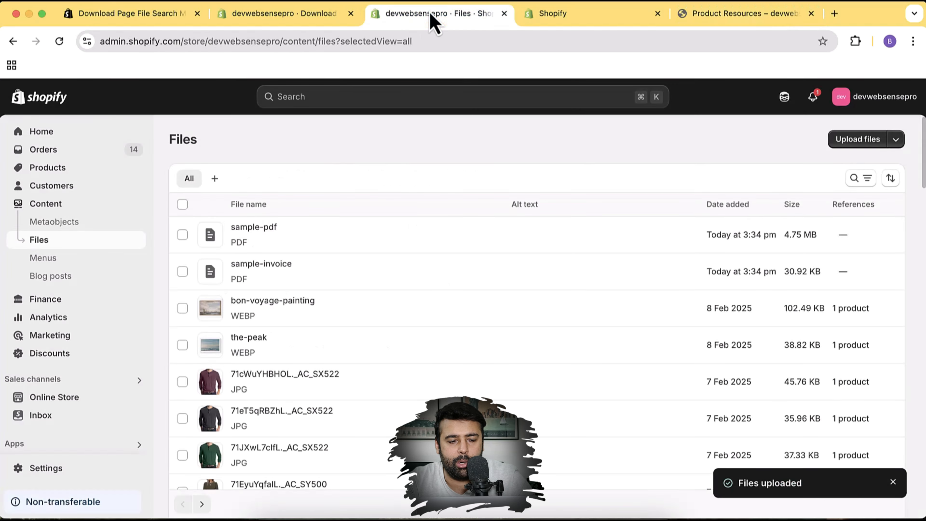
left_click(302, 18)
scroll(598, 180, "down", 5)
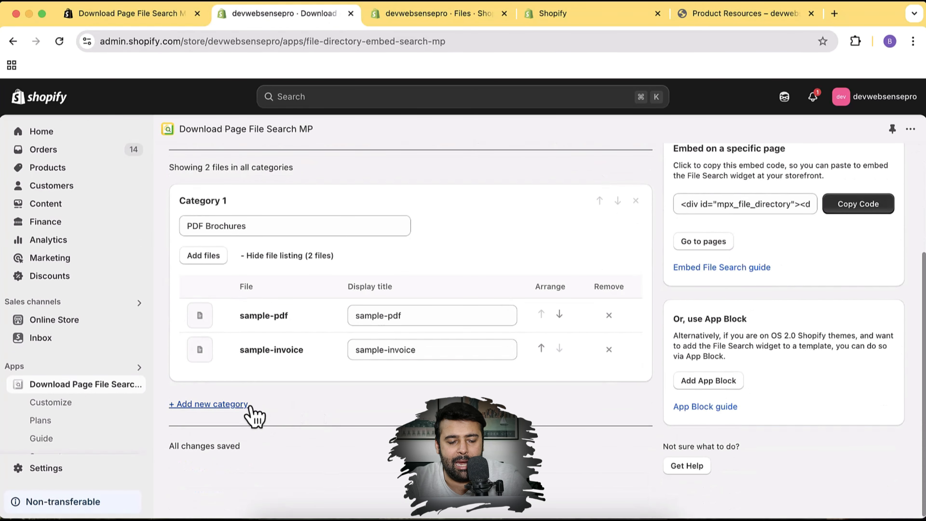
left_click(244, 410)
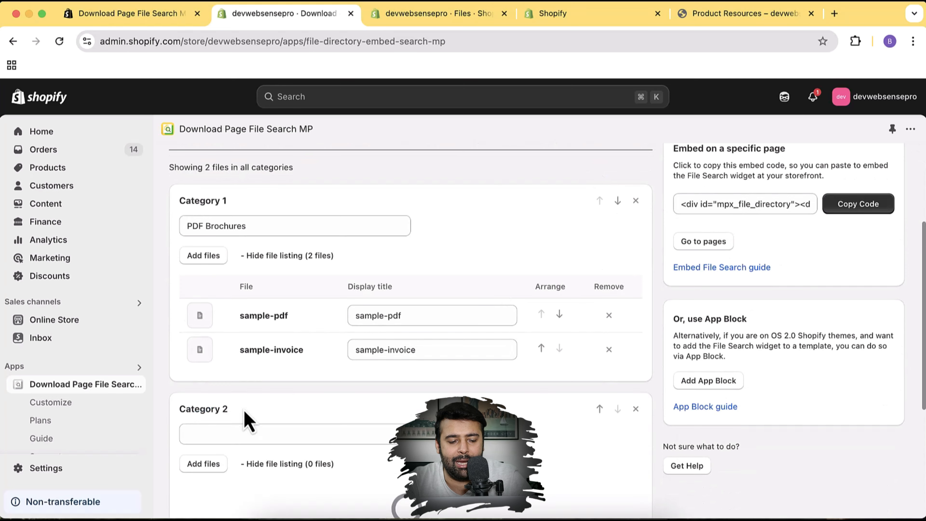
scroll(328, 346, "down", 5)
Name the new category 'Product Images' and bring up its add-files window
left_click(306, 281)
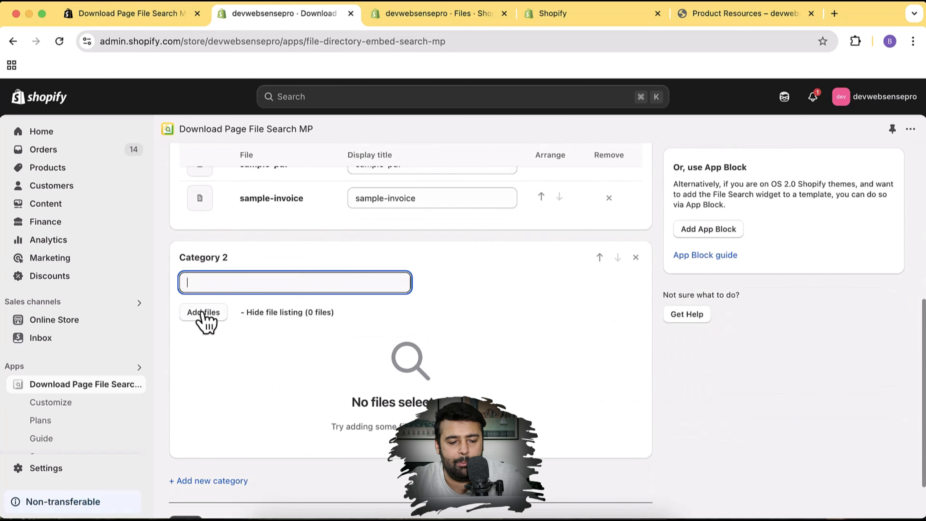
left_click(206, 321)
left_click(262, 282)
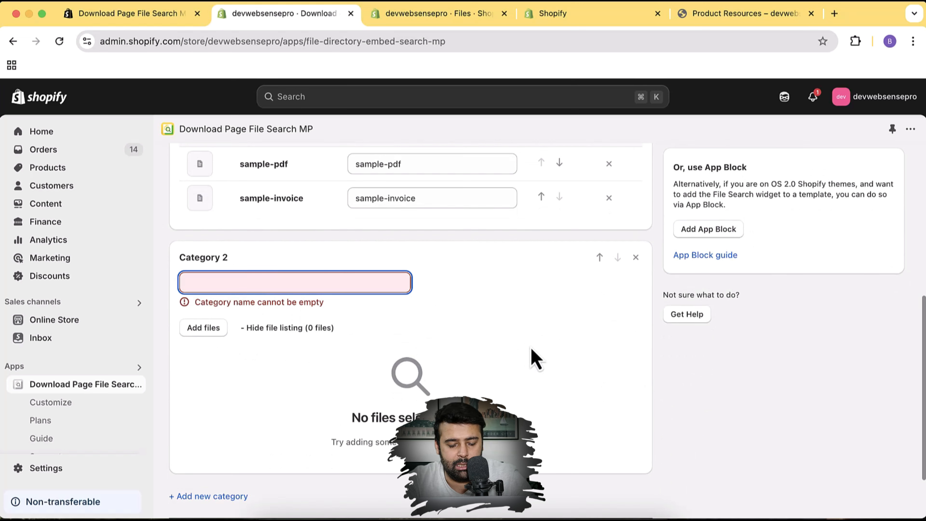
type("Product Images")
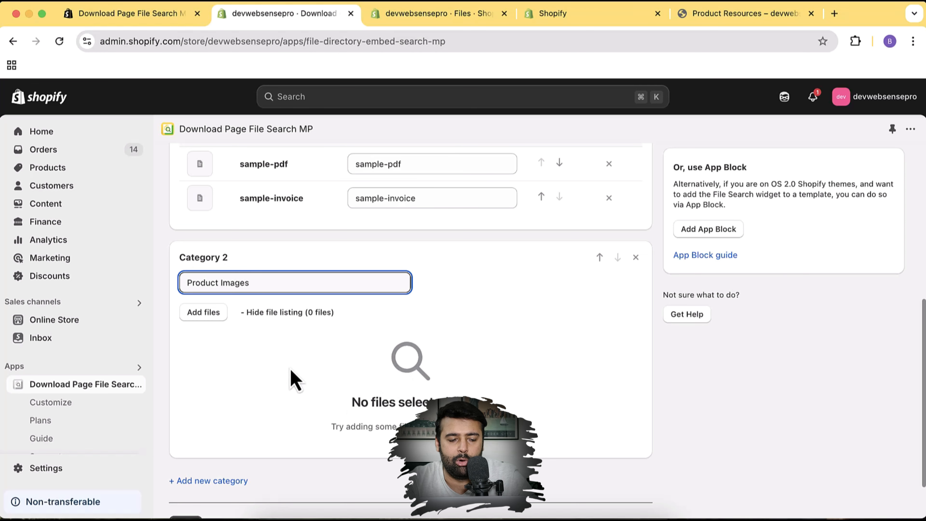
left_click(209, 313)
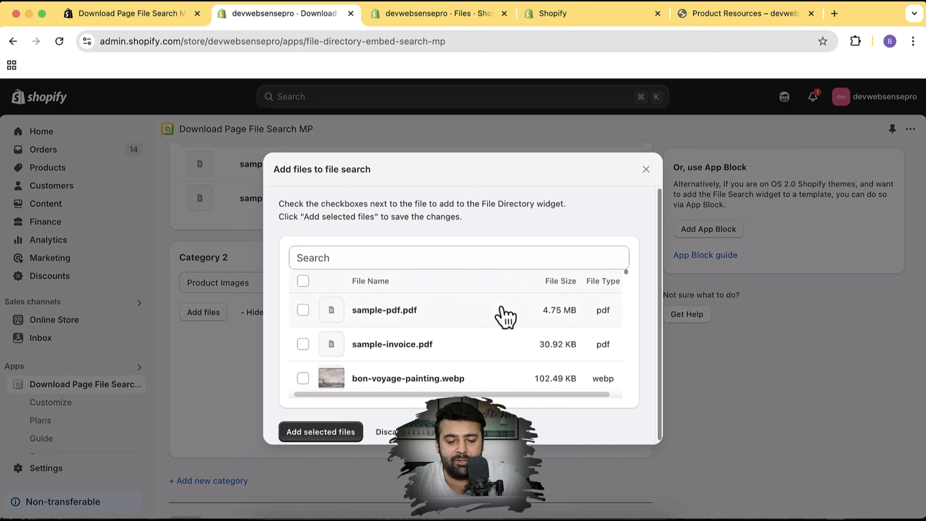
Add the-peak and three product photos, including the red T-shirt, to Product Images
scroll(553, 316, "down", 3)
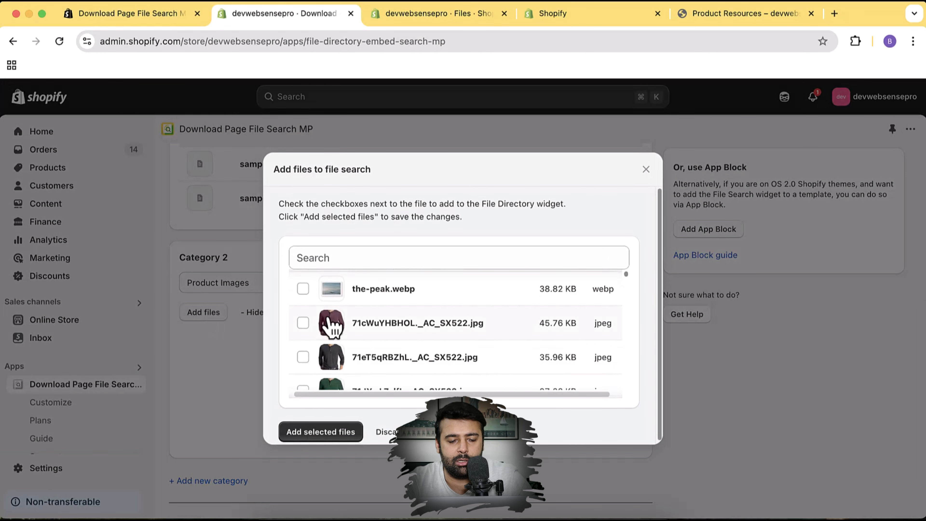
left_click(303, 288)
scroll(428, 331, "down", 3)
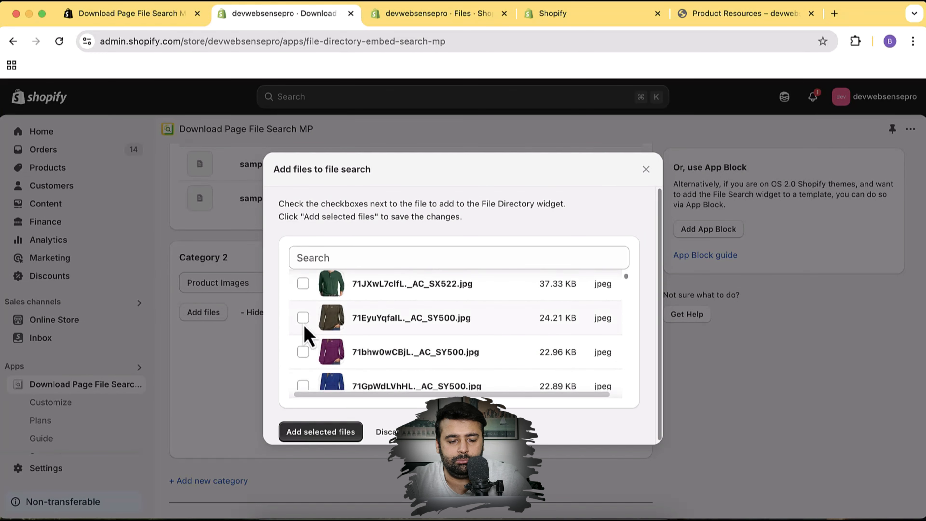
left_click(305, 320)
scroll(310, 351, "down", 5)
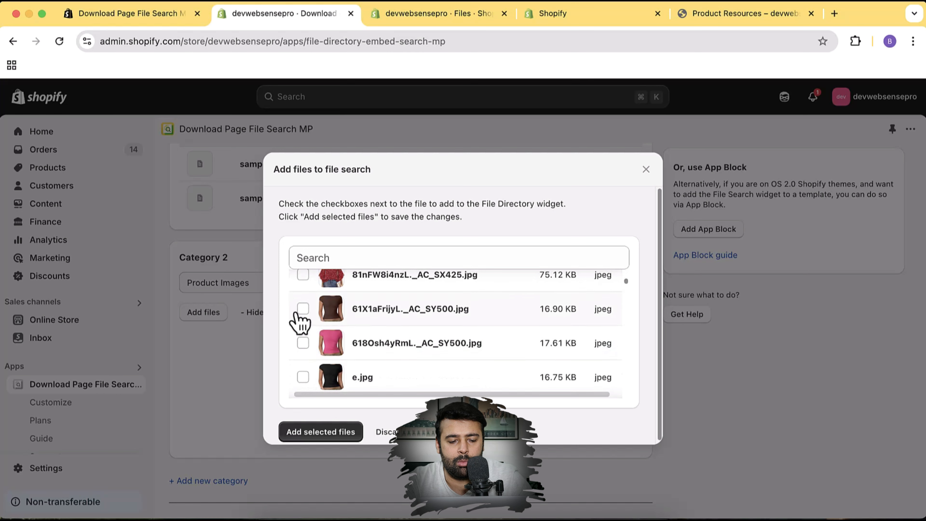
left_click(303, 309)
scroll(424, 337, "down", 6)
scroll(423, 338, "up", 2)
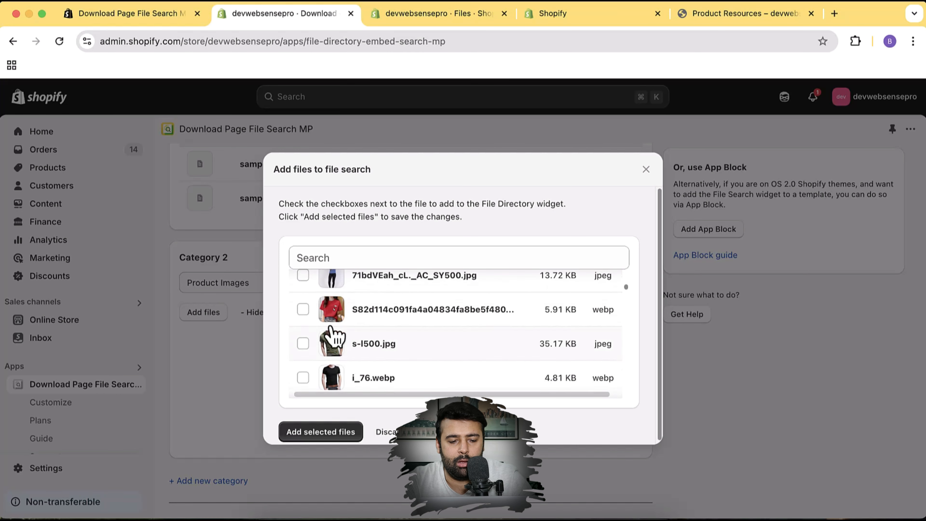
left_click(303, 310)
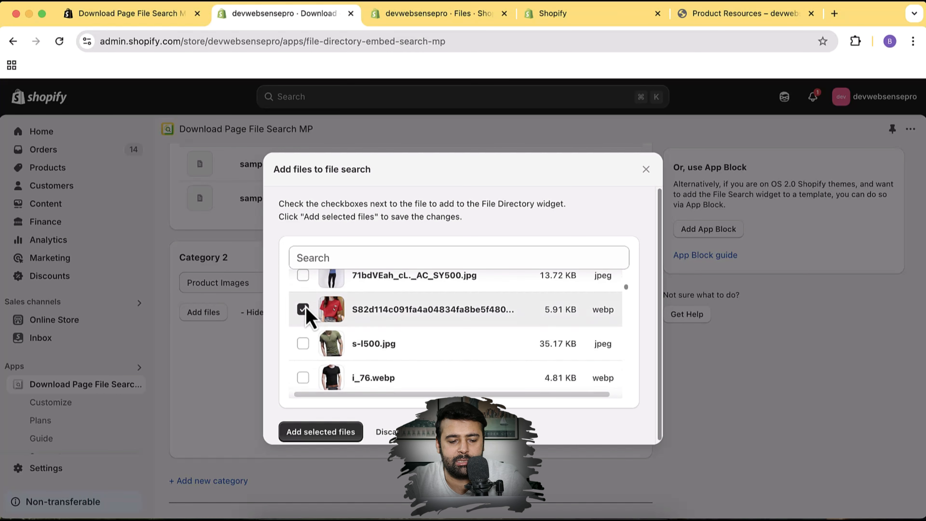
left_click(338, 428)
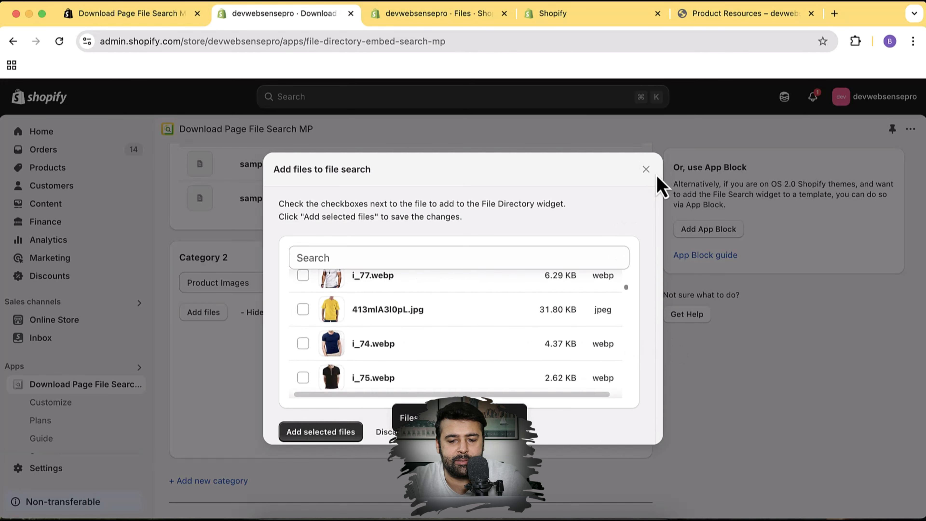
left_click(646, 169)
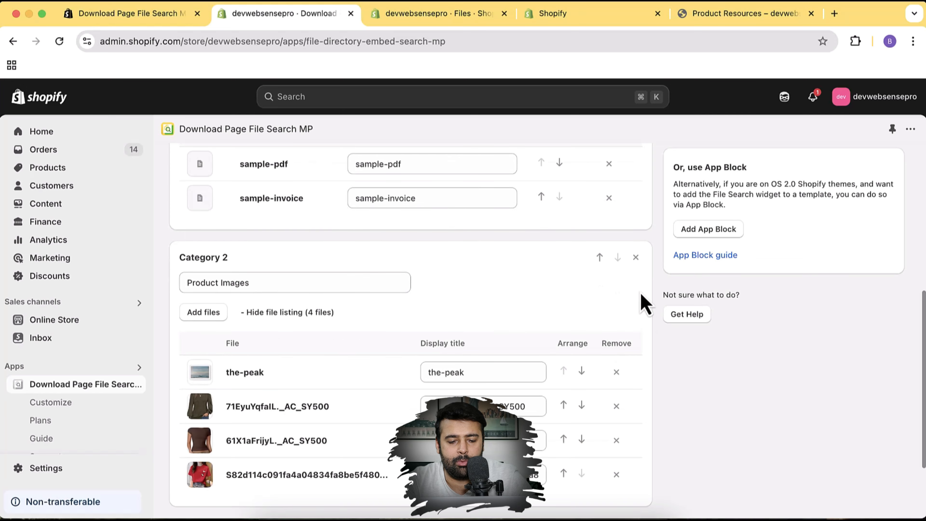
Retitle the first two files 'Peak Painting' and 'Women Clothing'
scroll(646, 303, "down", 3)
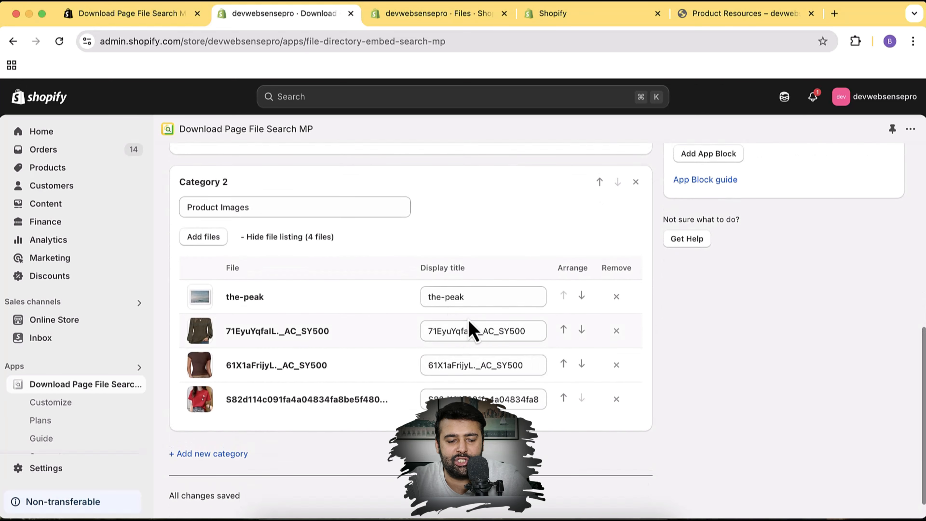
triple_click(455, 296)
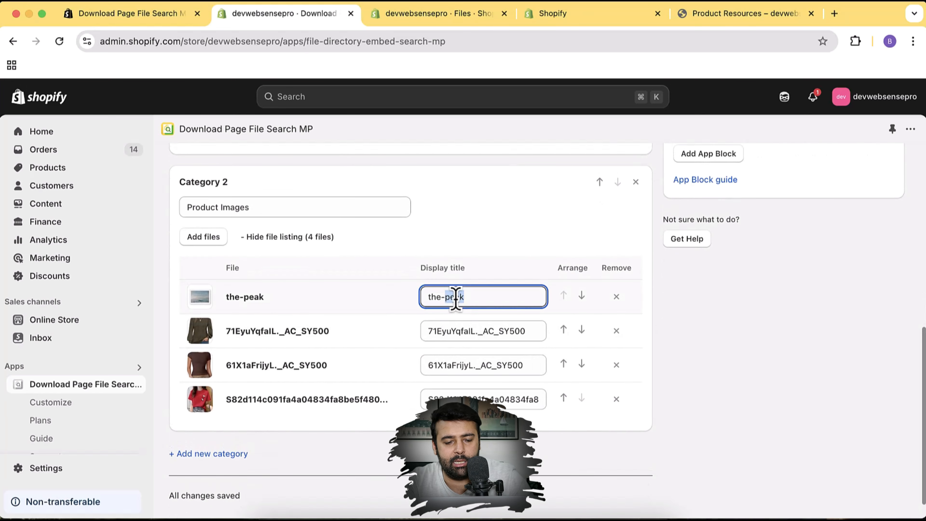
type("Peak")
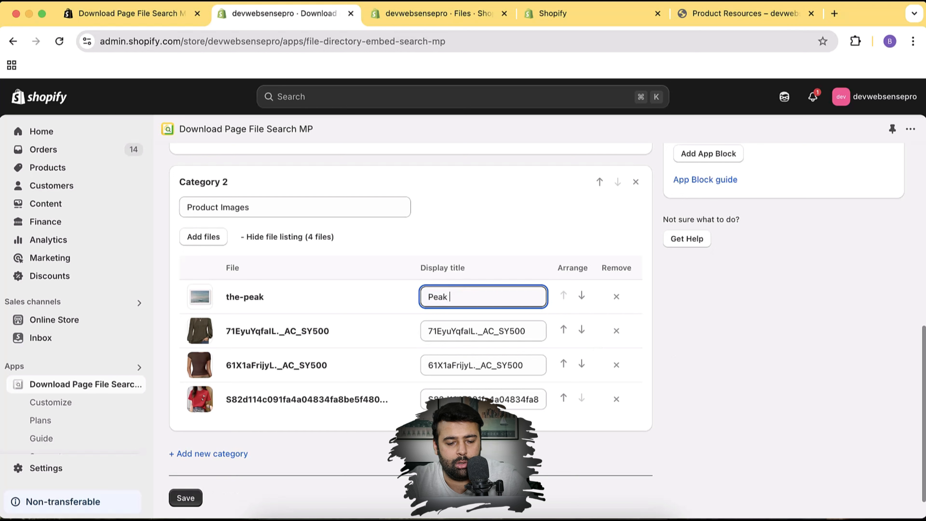
type(" Painting")
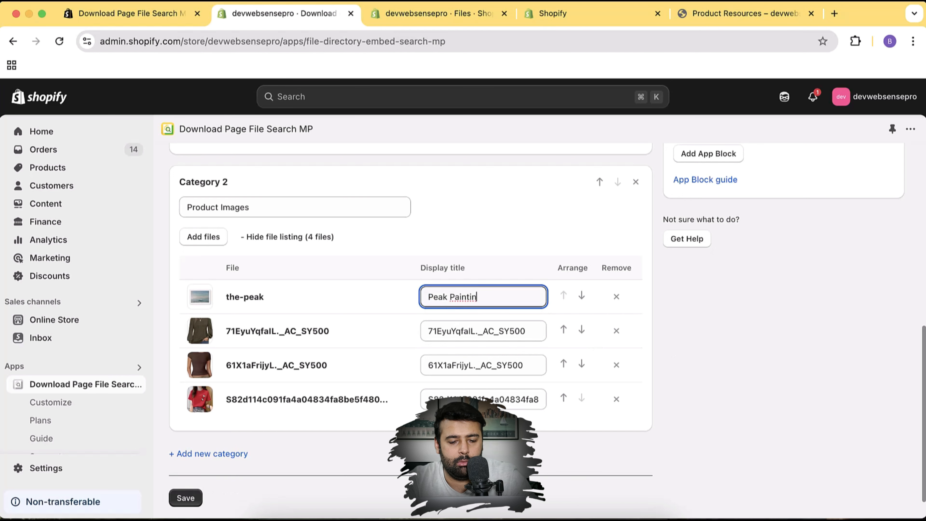
triple_click(496, 332)
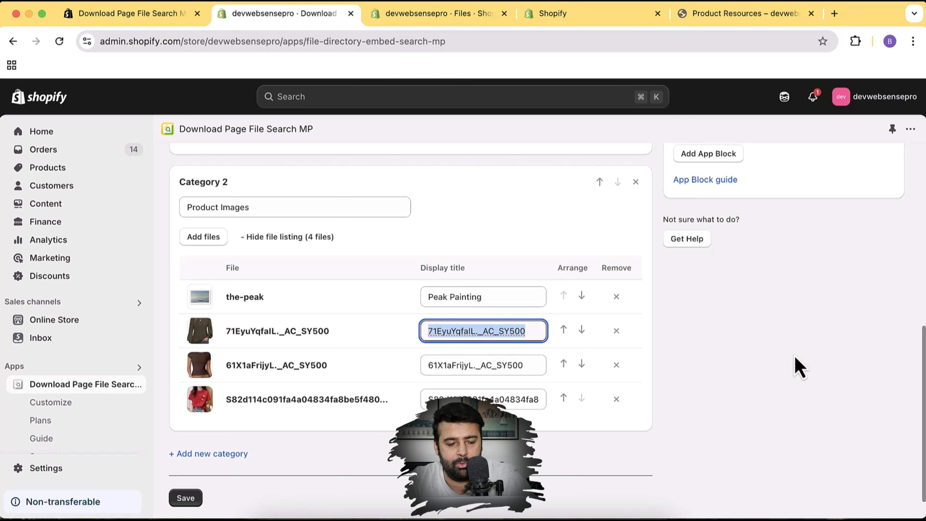
type("Women")
scroll(411, 328, "down", 1)
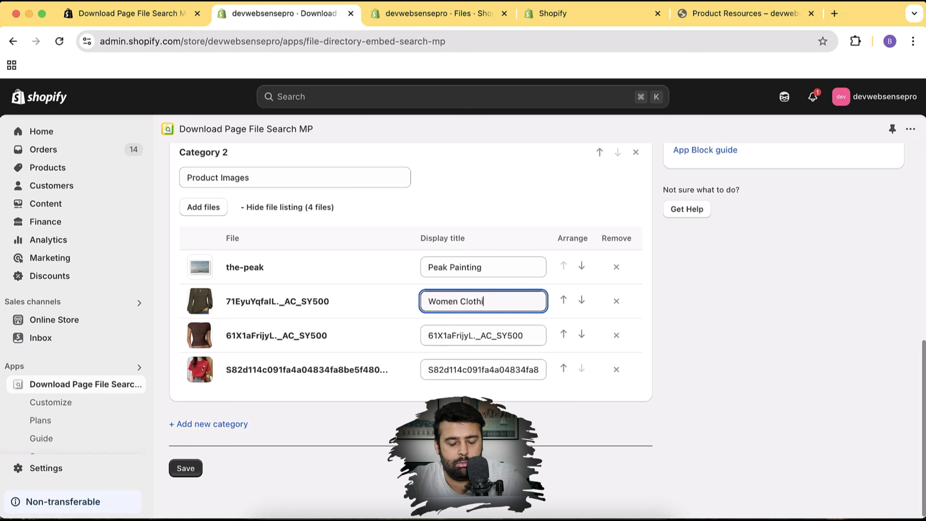
type("Clothing")
key("Tab")
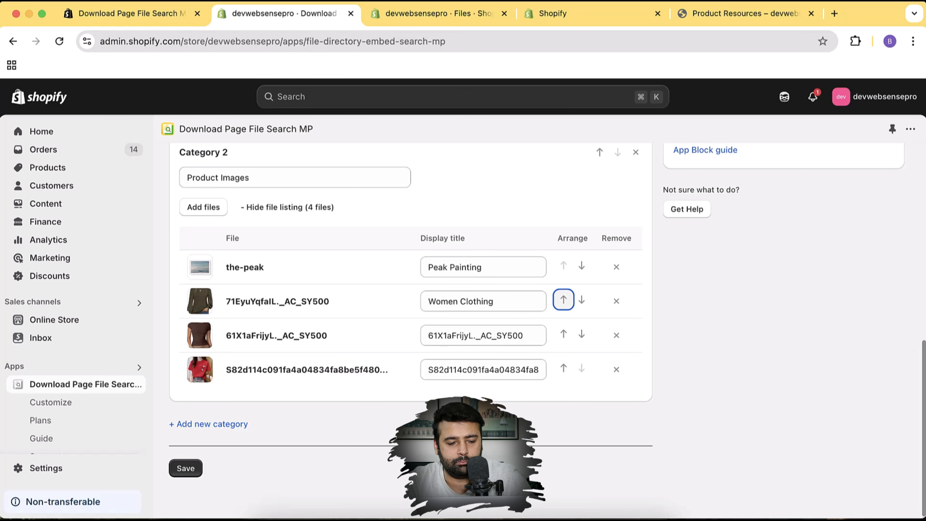
Title the other two files 'Tshit' and 'Red Tshirt', moving Red Tshirt above Tshit
triple_click(514, 336)
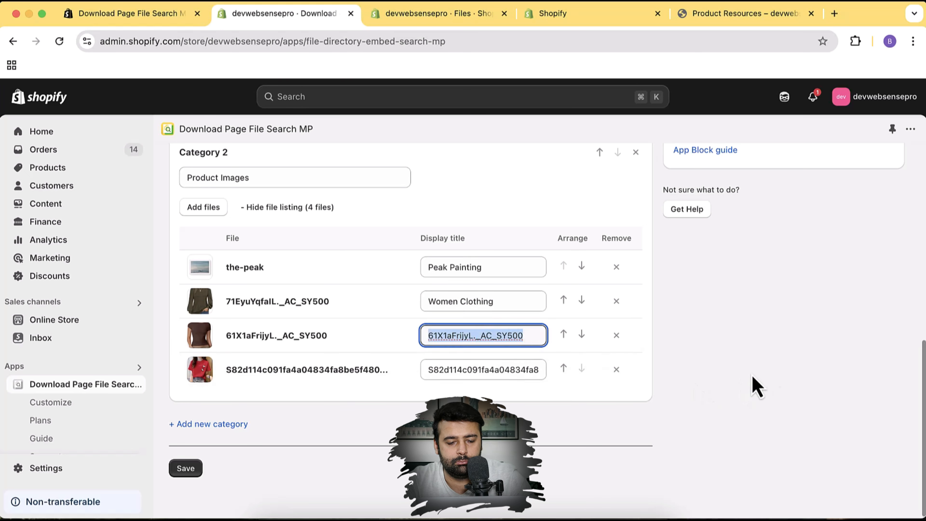
type("Tshit")
key("Tab")
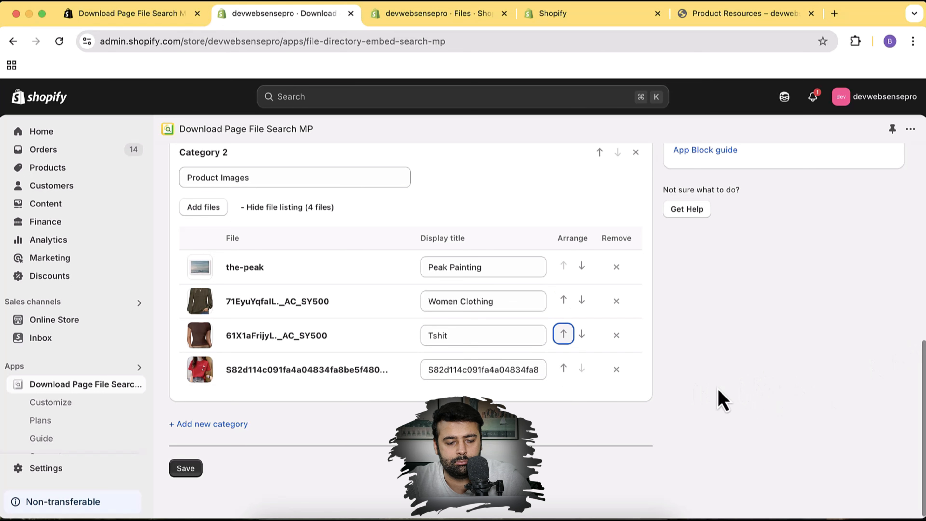
triple_click(534, 368)
type("Red")
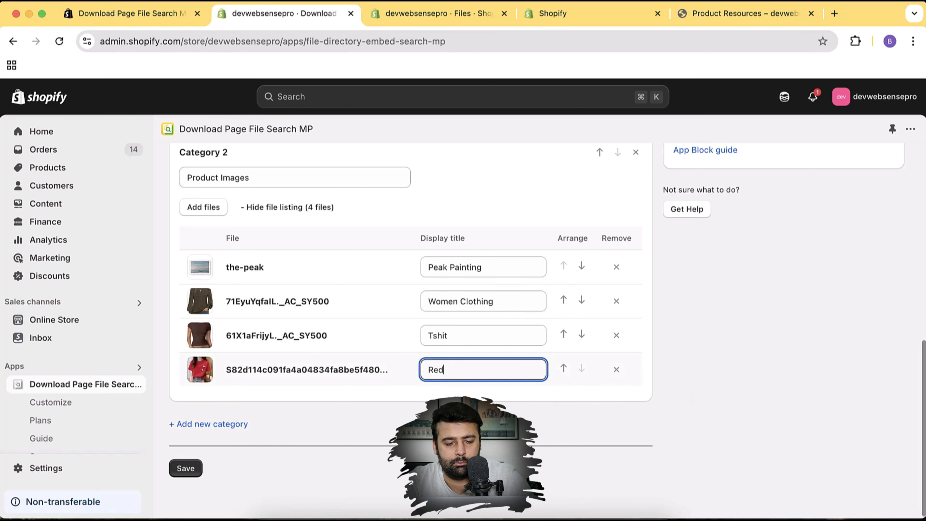
type(" Tshit")
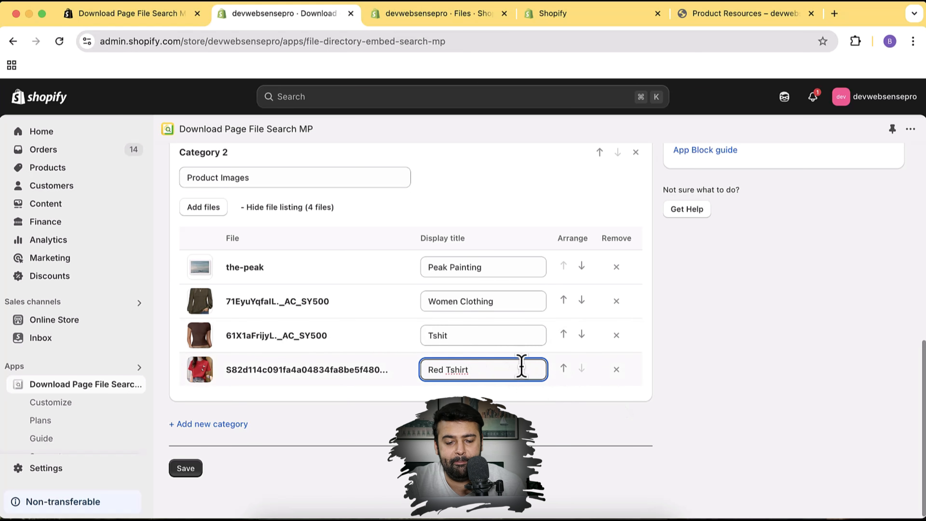
left_click(563, 368)
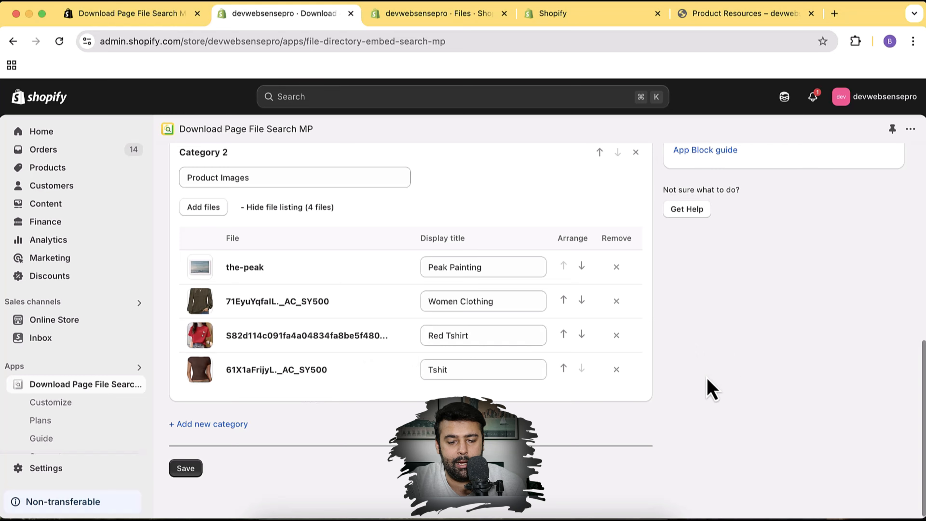
scroll(691, 356, "up", 2)
scroll(691, 359, "down", 2)
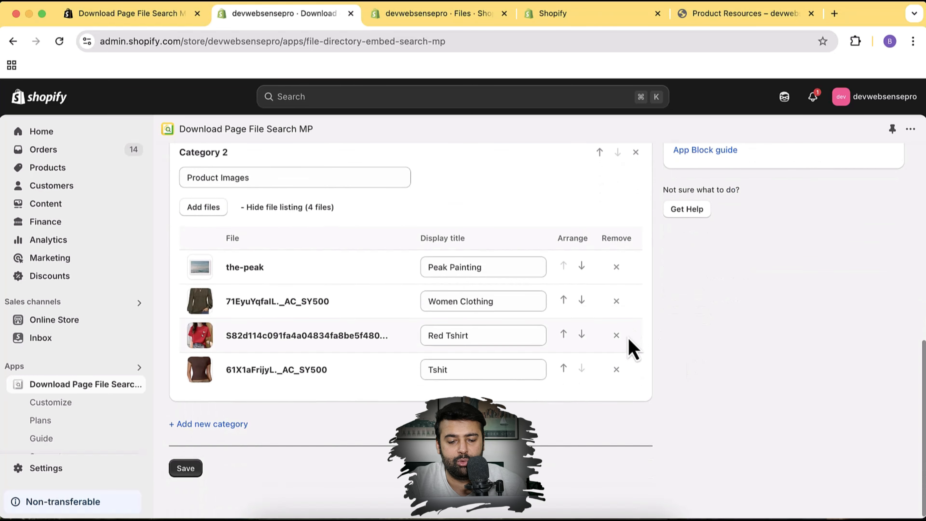
scroll(666, 300, "up", 8)
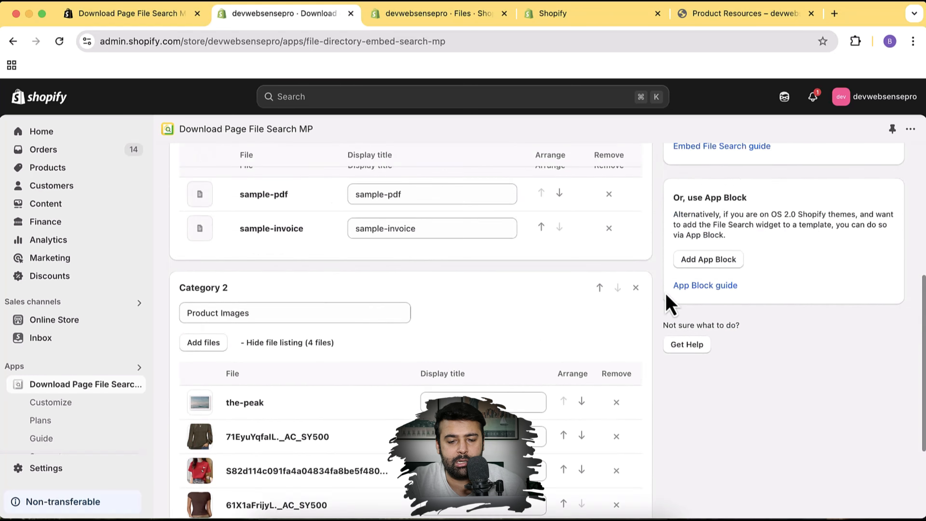
scroll(666, 300, "down", 8)
scroll(668, 302, "up", 8)
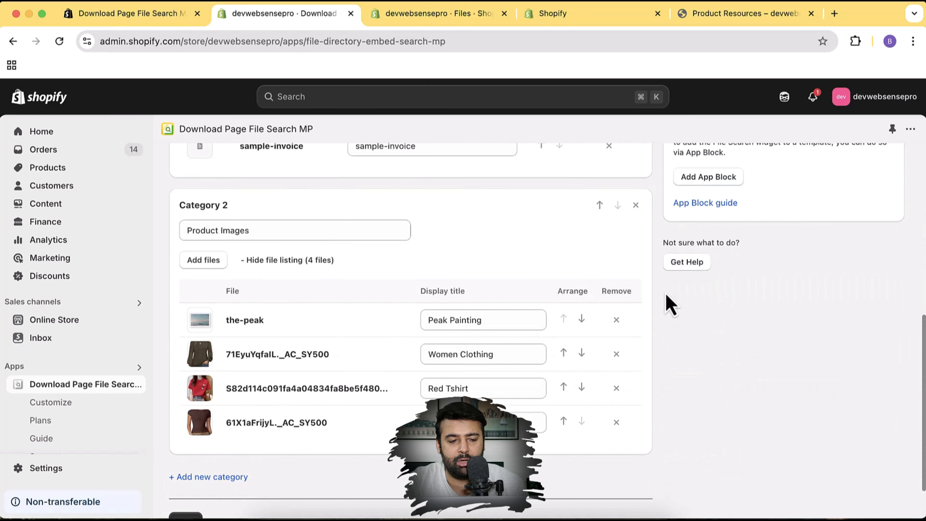
scroll(638, 356, "down", 8)
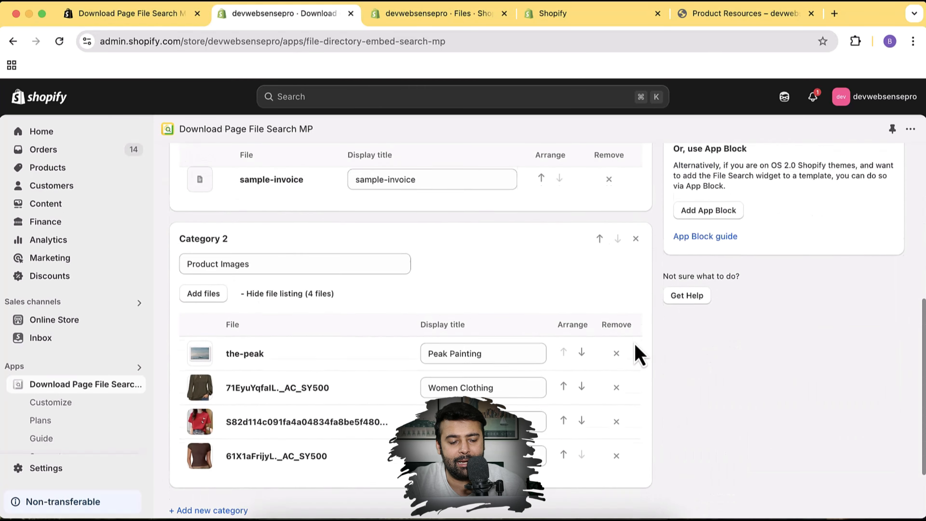
Save the new titles and order, then reload the storefront Product Resources page
left_click(184, 471)
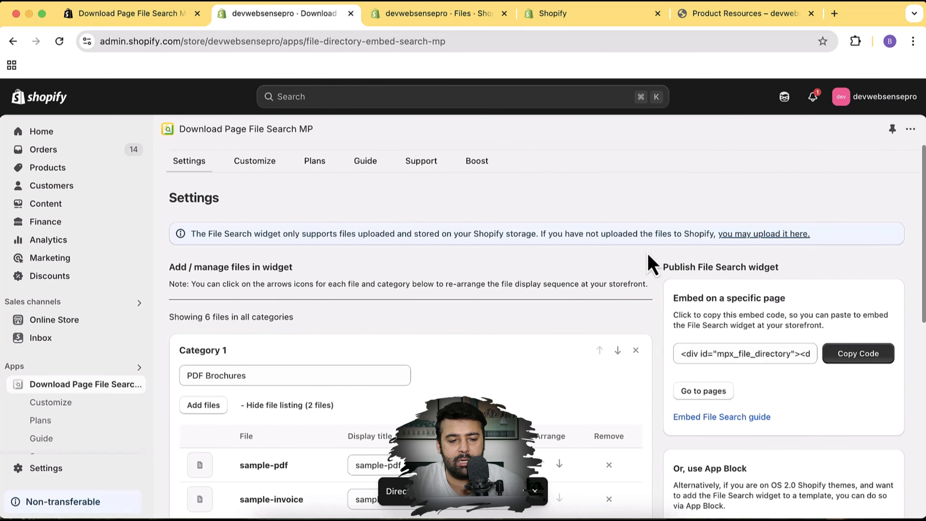
left_click(740, 12)
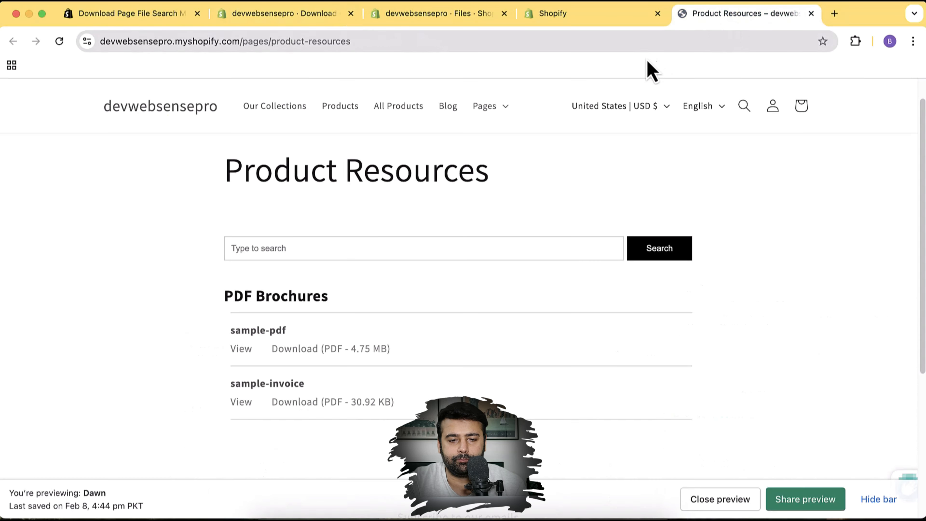
left_click(654, 44)
key("Return")
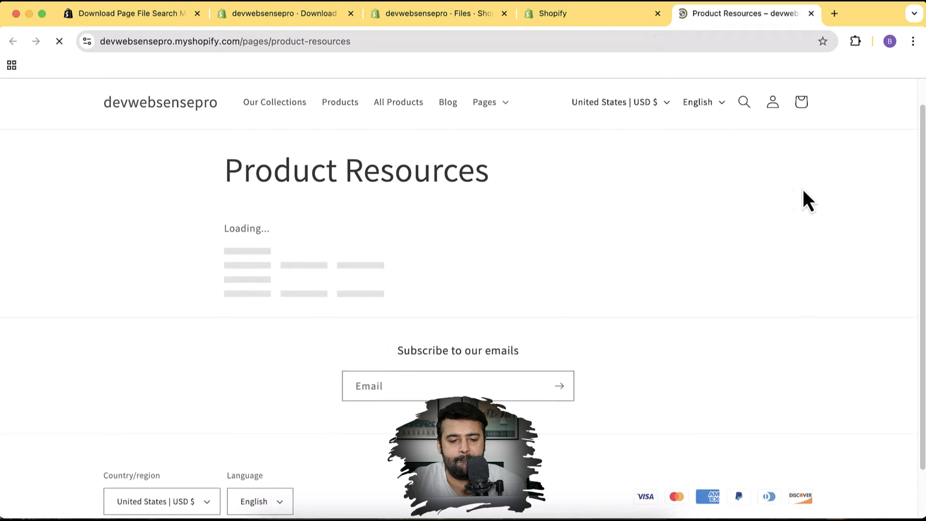
scroll(814, 202, "down", 8)
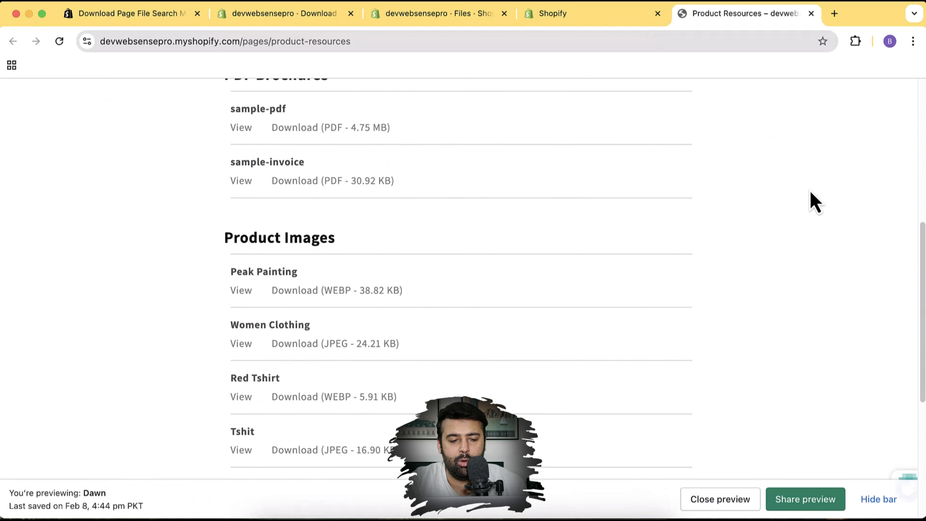
scroll(813, 203, "up", 2)
scroll(814, 203, "up", 6)
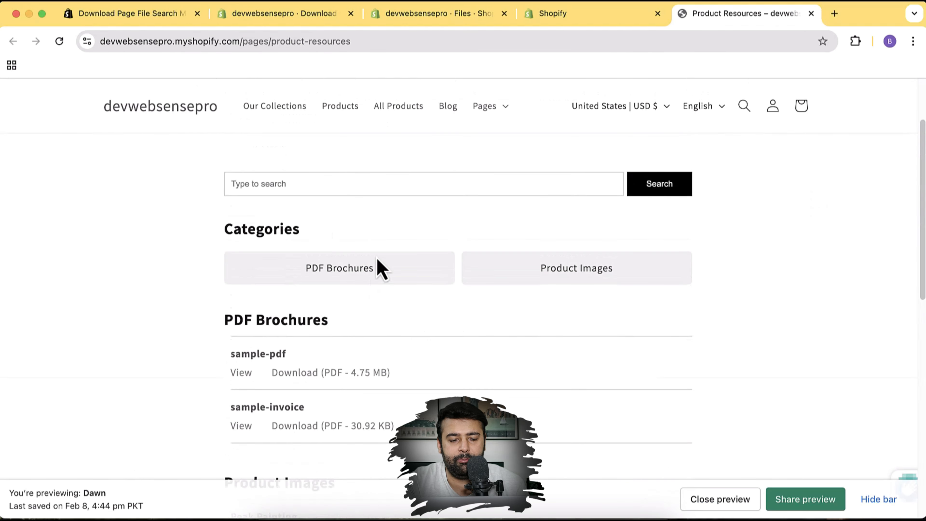
Filter by PDF Brochures, then Product Images, returning to all categories each time
left_click(380, 266)
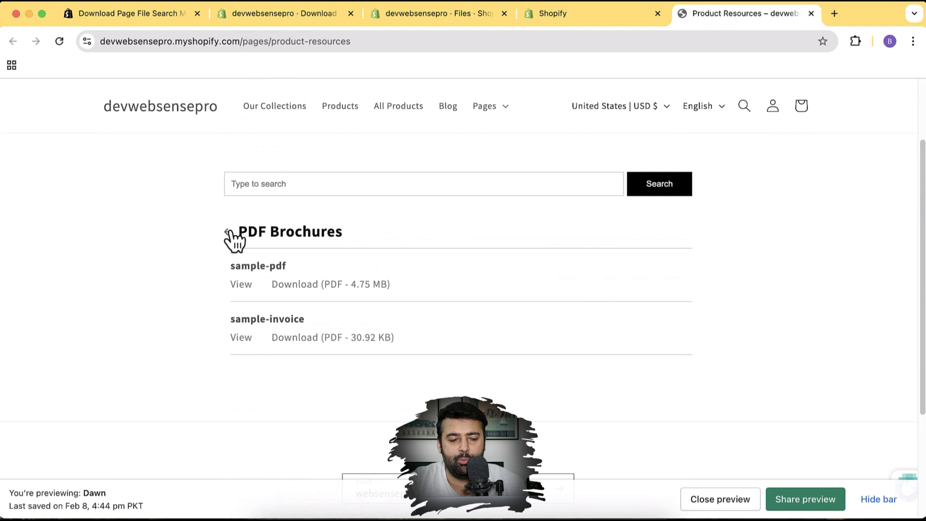
left_click(231, 233)
left_click(551, 275)
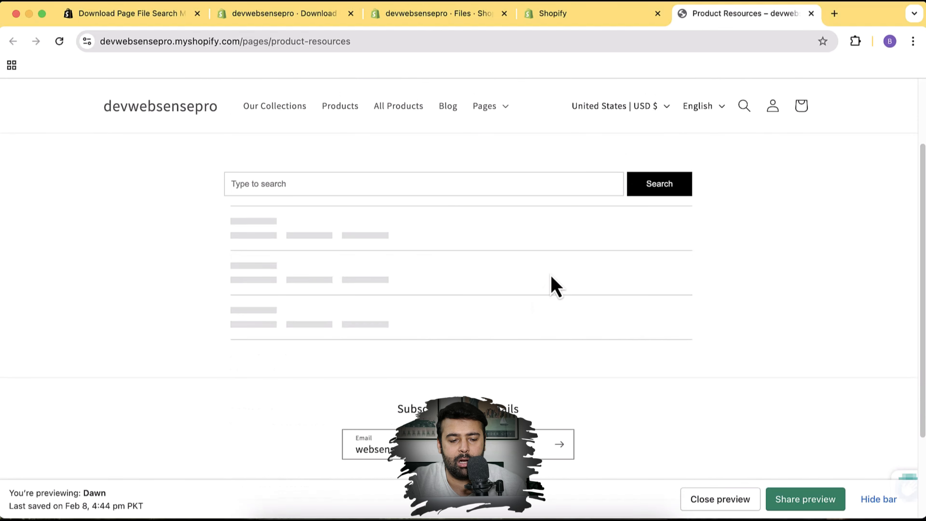
scroll(753, 221, "down", 3)
scroll(744, 229, "up", 1)
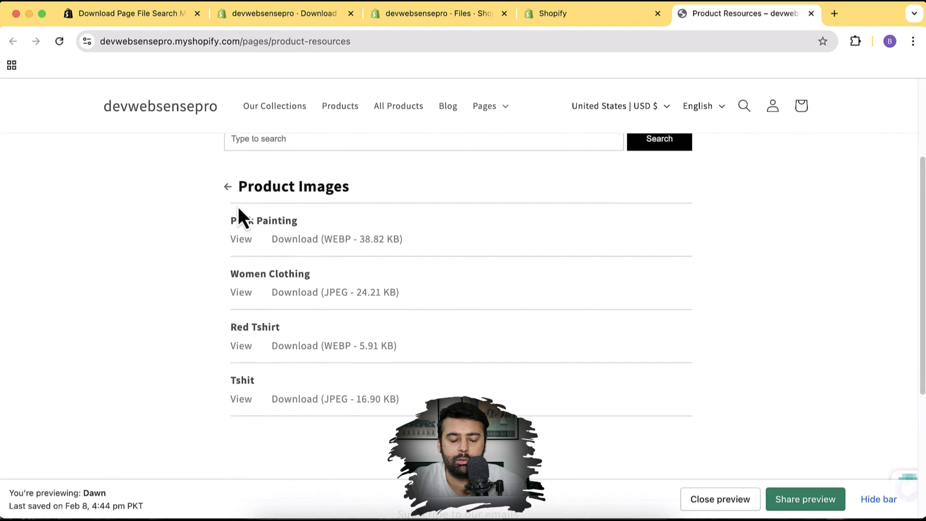
left_click(232, 197)
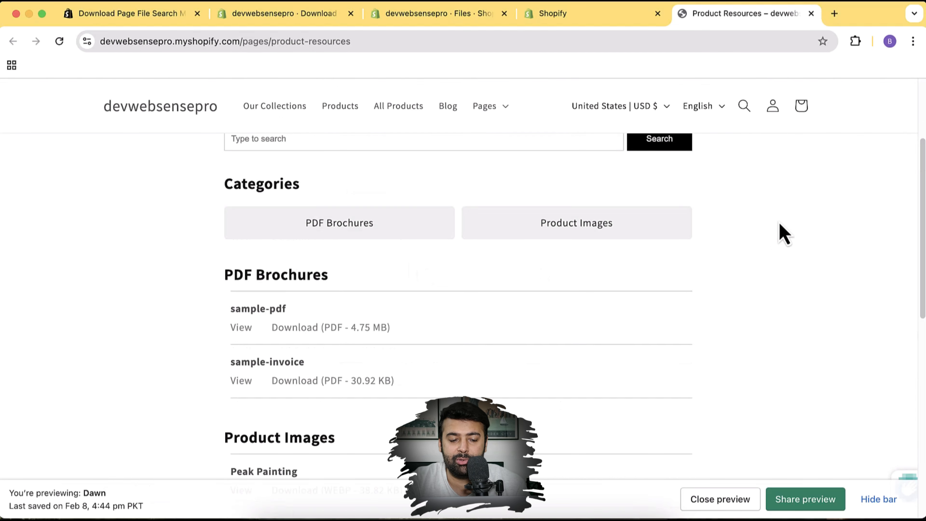
scroll(778, 180, "down", 1)
scroll(778, 180, "down", 5)
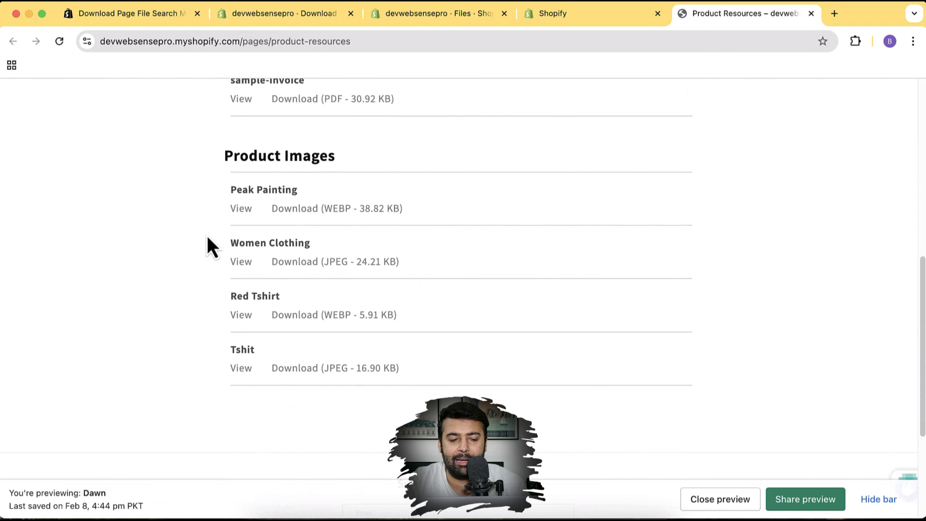
Preview Peak Painting and sample-pdf on the storefront, then return to the app admin
left_click(241, 209)
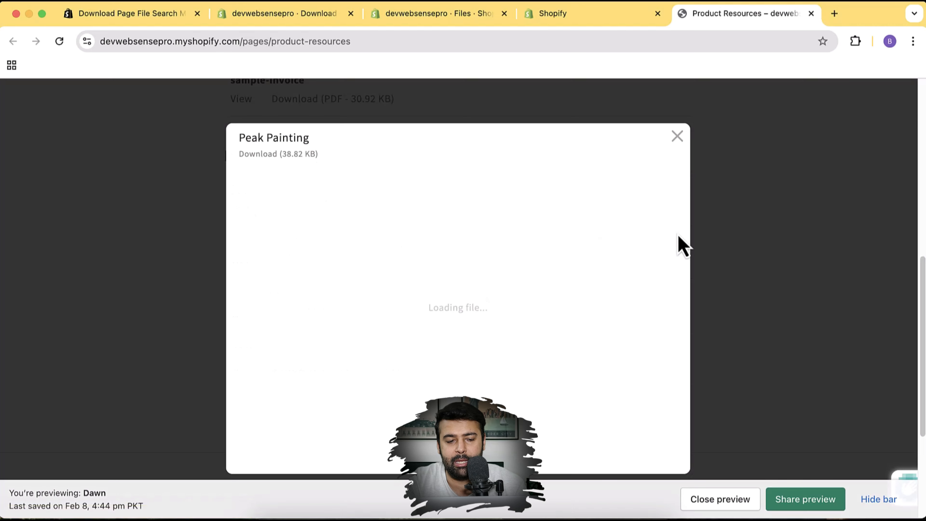
left_click(678, 114)
scroll(579, 327, "up", 5)
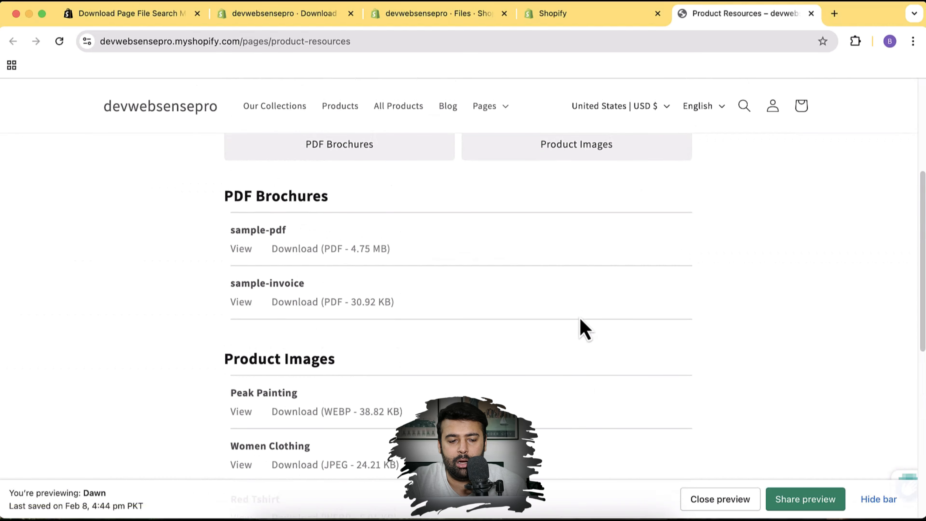
left_click(246, 249)
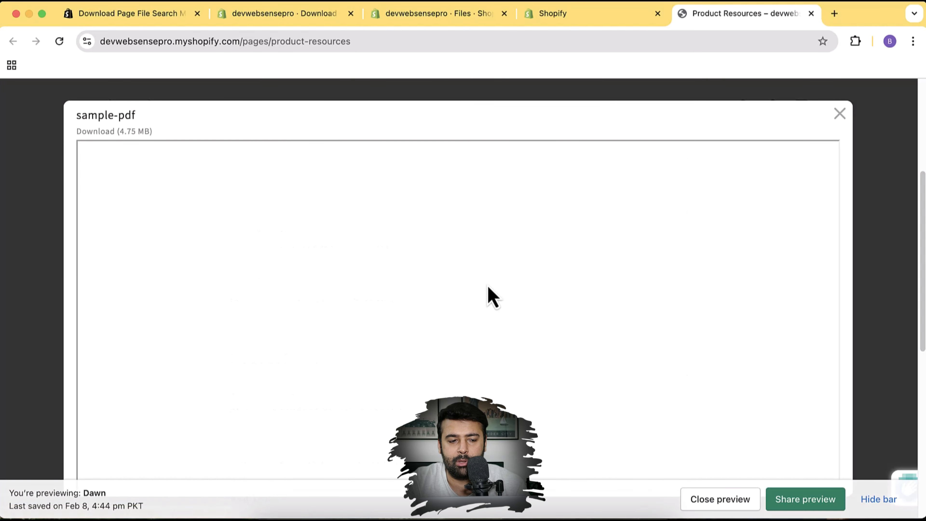
scroll(587, 246, "down", 1)
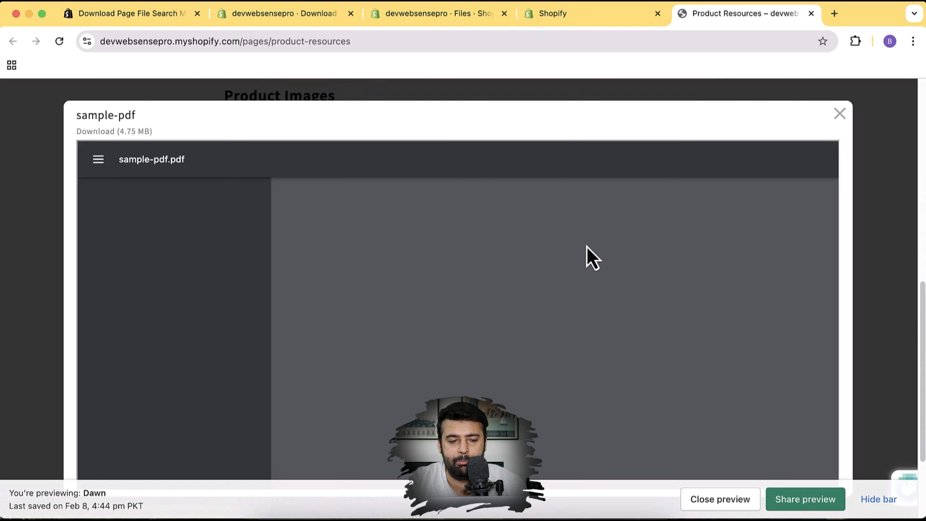
scroll(591, 257, "up", 1)
scroll(587, 246, "down", 1)
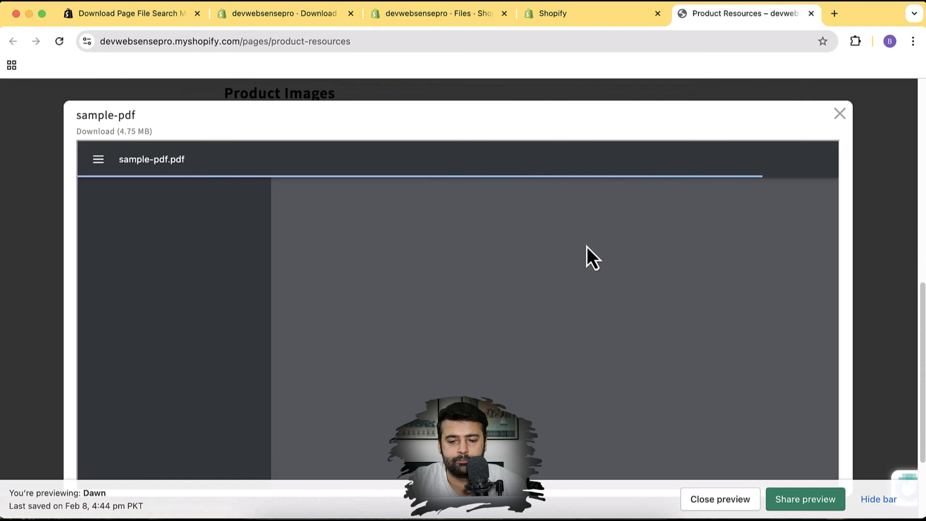
scroll(587, 246, "up", 4)
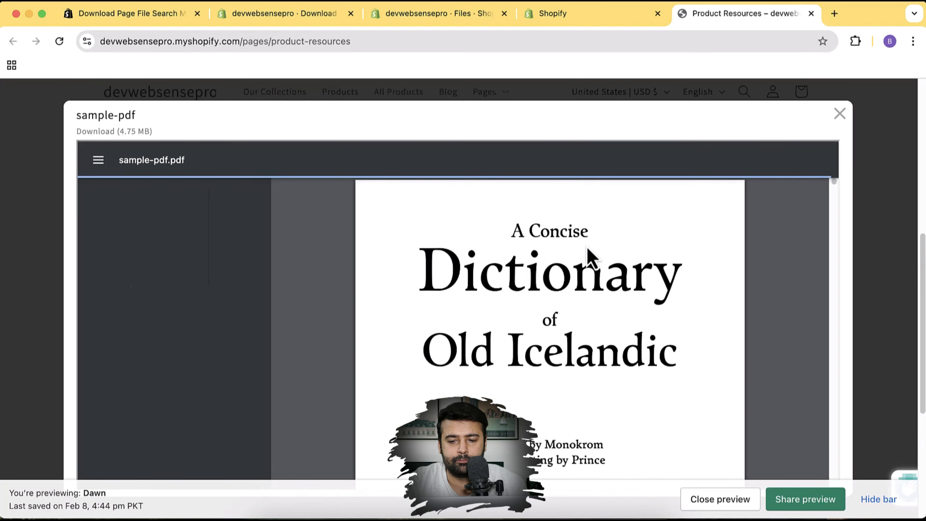
left_click(838, 116)
left_click(322, 21)
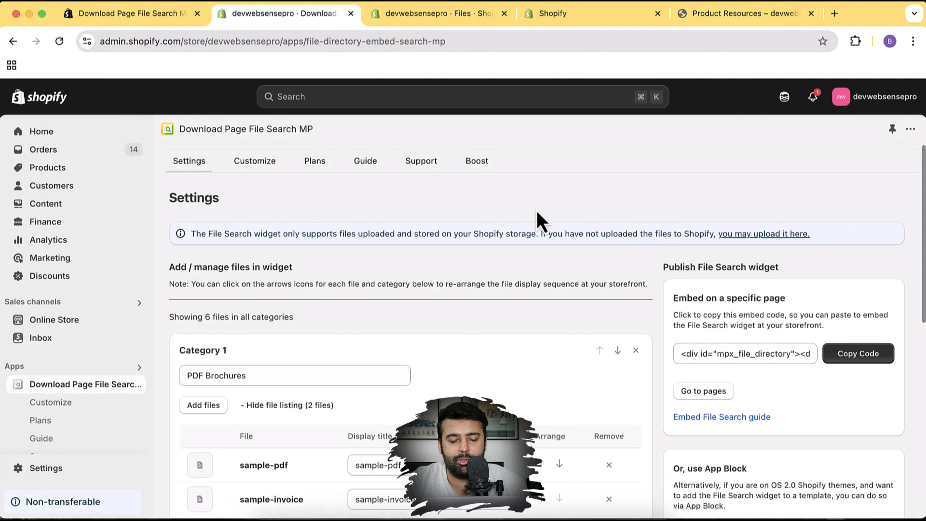
Bring up the widget's Customize page in the file search app
scroll(662, 213, "down", 6)
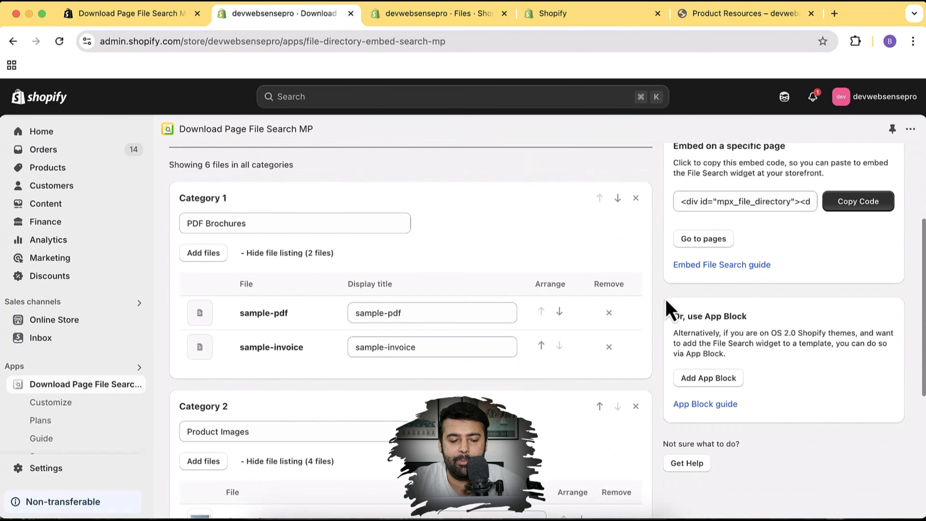
scroll(666, 303, "up", 6)
scroll(667, 309, "up", 1)
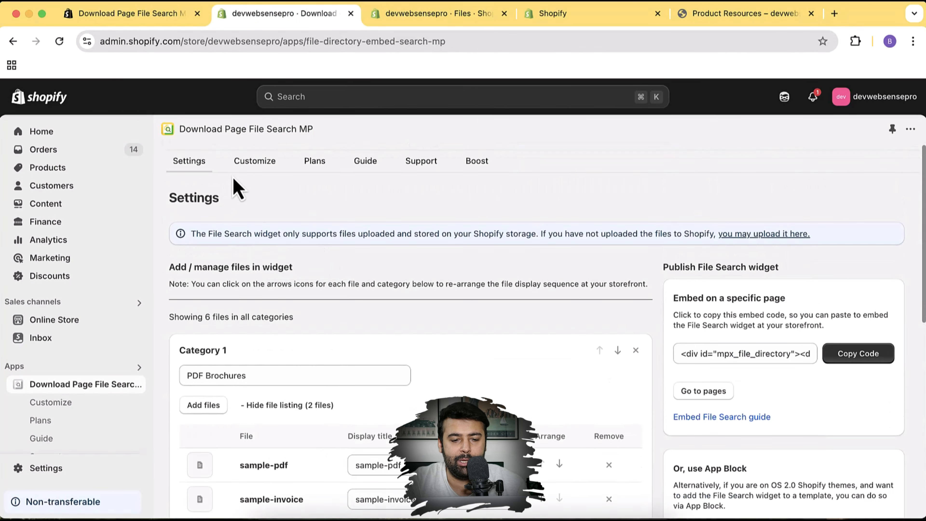
left_click(261, 162)
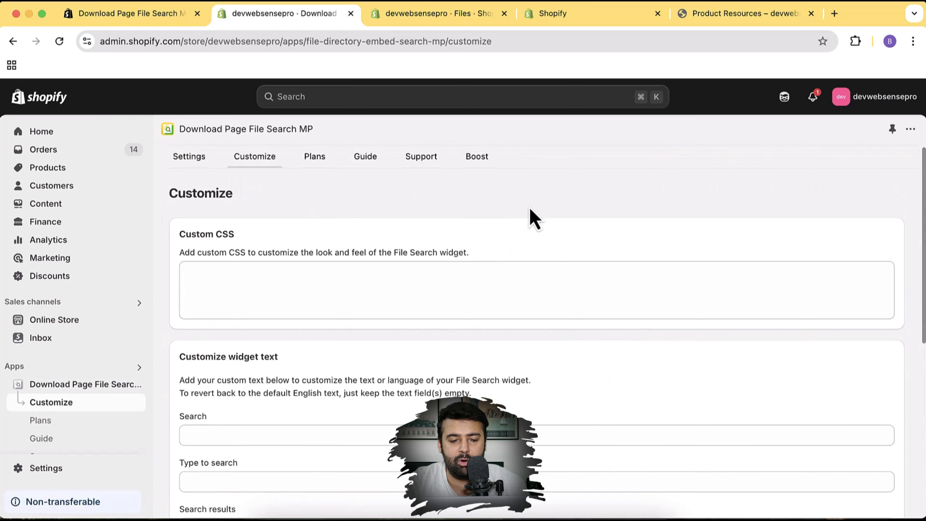
scroll(337, 148, "down", 3)
scroll(339, 190, "up", 4)
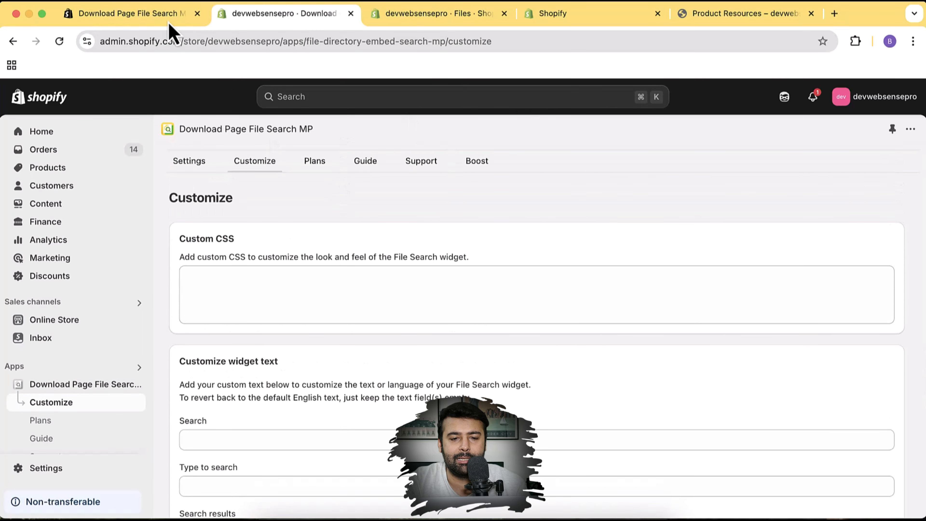
Check the storefront Product Resources title, then place the cursor in the Custom CSS box
left_click(714, 15)
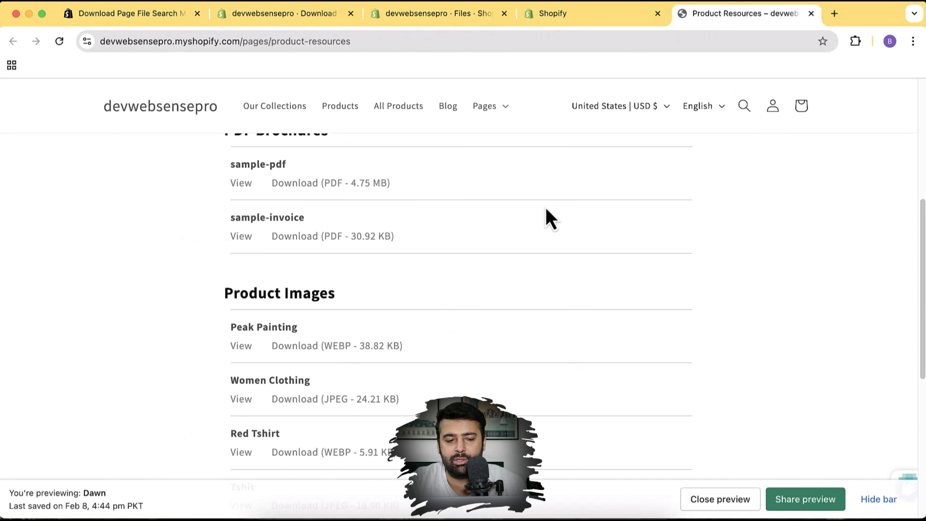
scroll(551, 219, "up", 8)
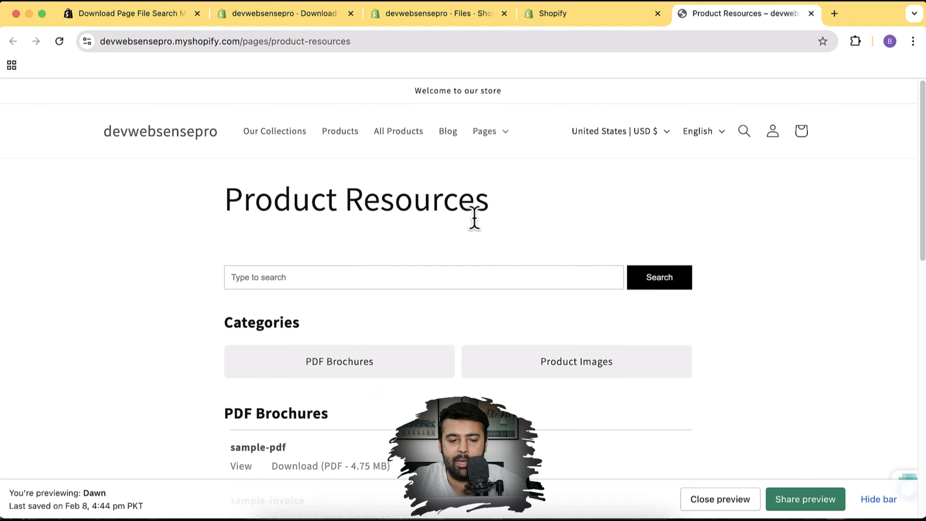
triple_click(400, 201)
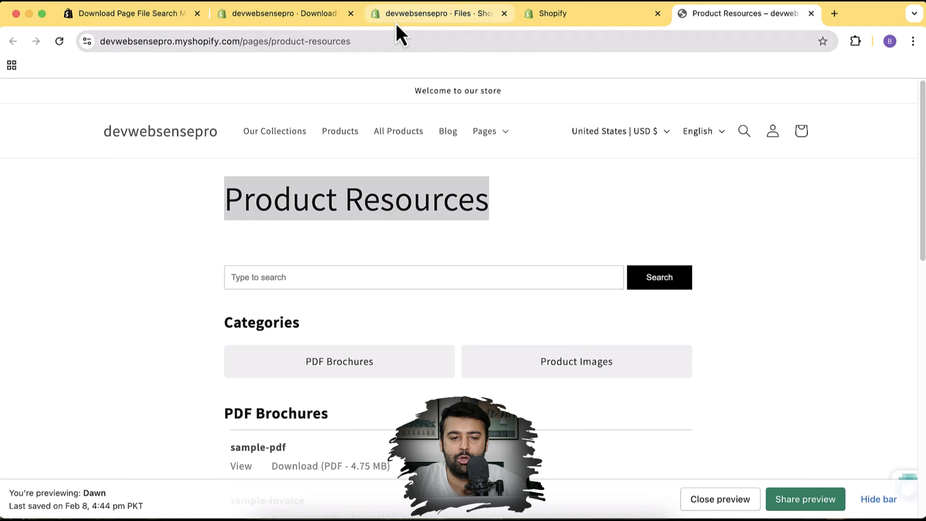
left_click(317, 20)
left_click(363, 289)
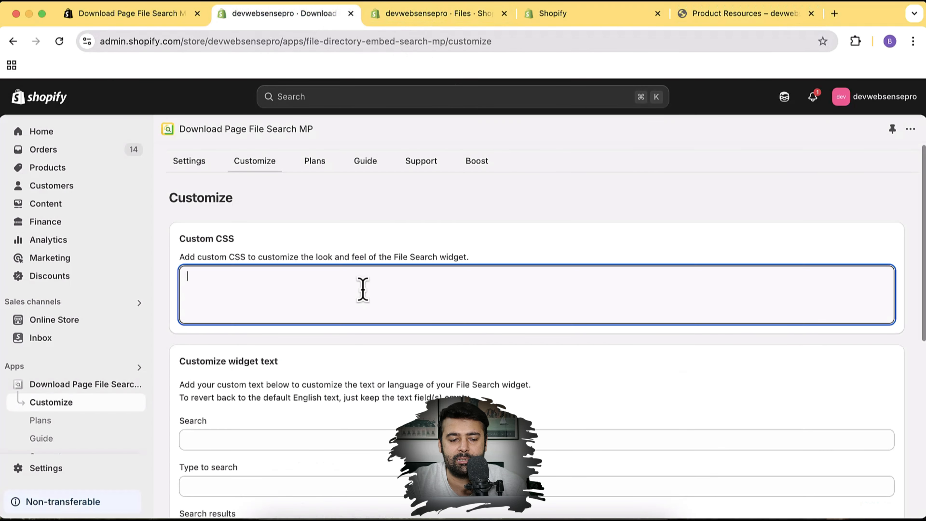
scroll(554, 238, "down", 6)
scroll(554, 238, "up", 6)
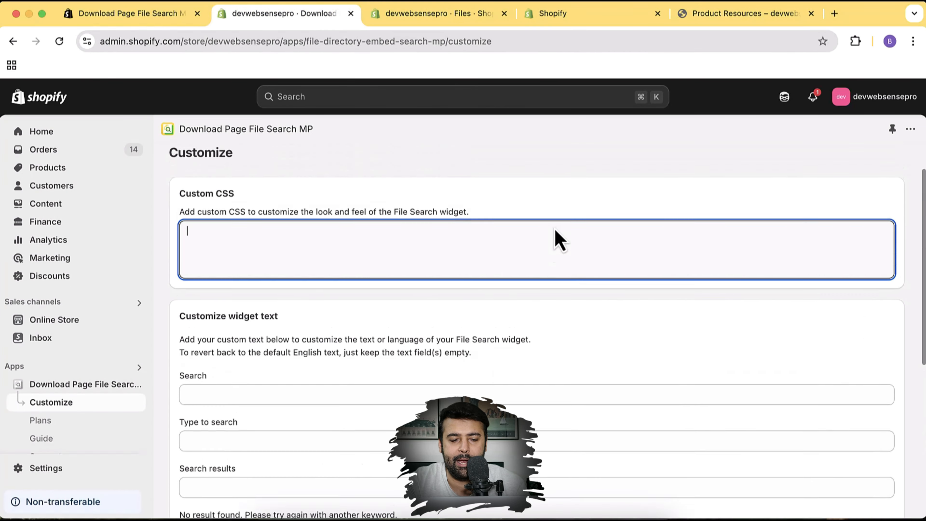
Inspect the storefront Search button and select its id, mpx_file_directory_search_button, in DevTools
left_click(746, 15)
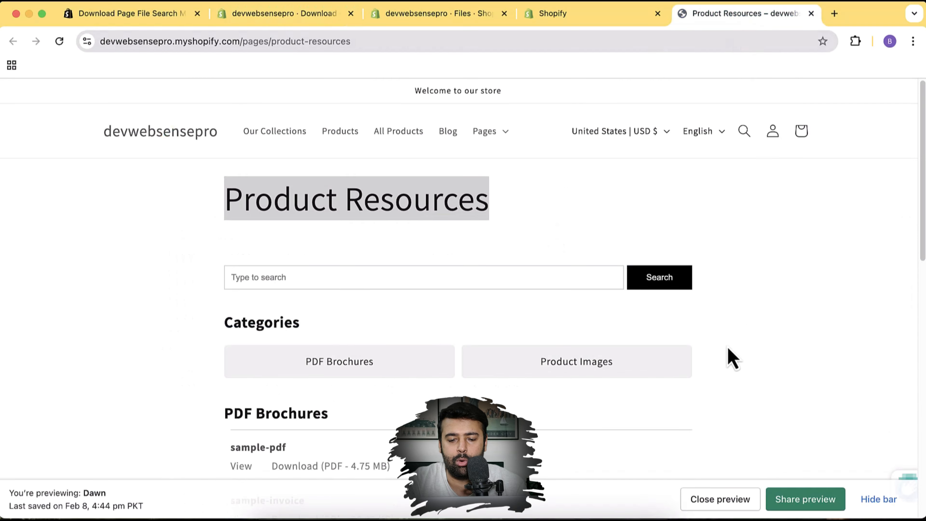
right_click(688, 291)
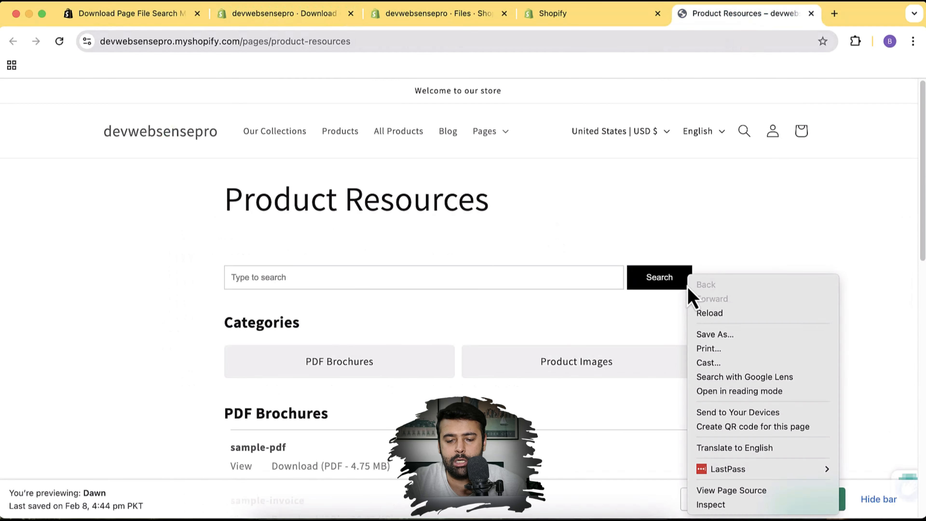
left_click(734, 508)
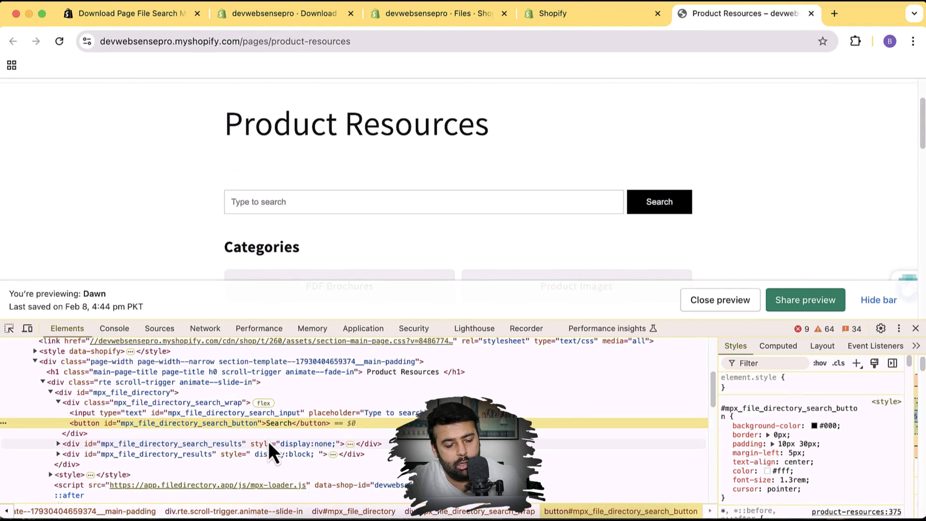
double_click(234, 424)
key("super+c")
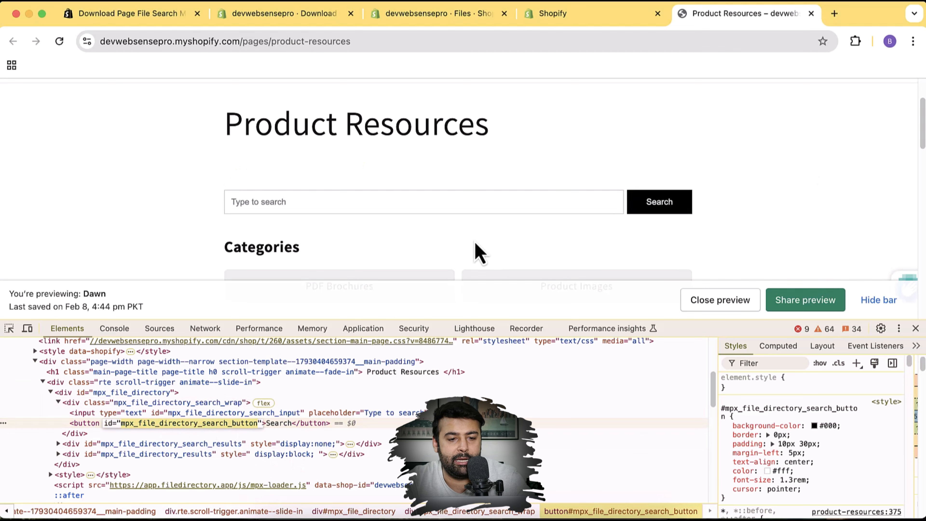
Add a '#' rule for the Search button's id to Custom CSS, save, and reload the storefront
left_click(435, 18)
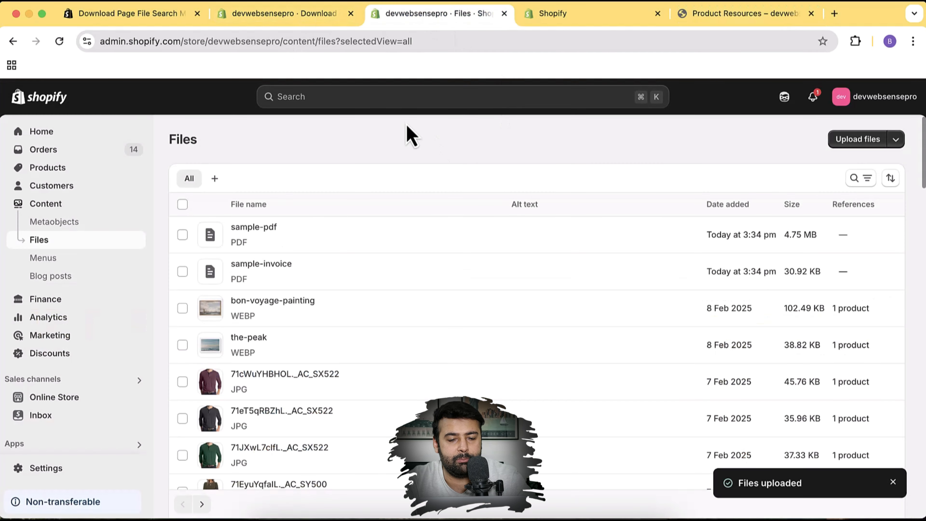
left_click(292, 14)
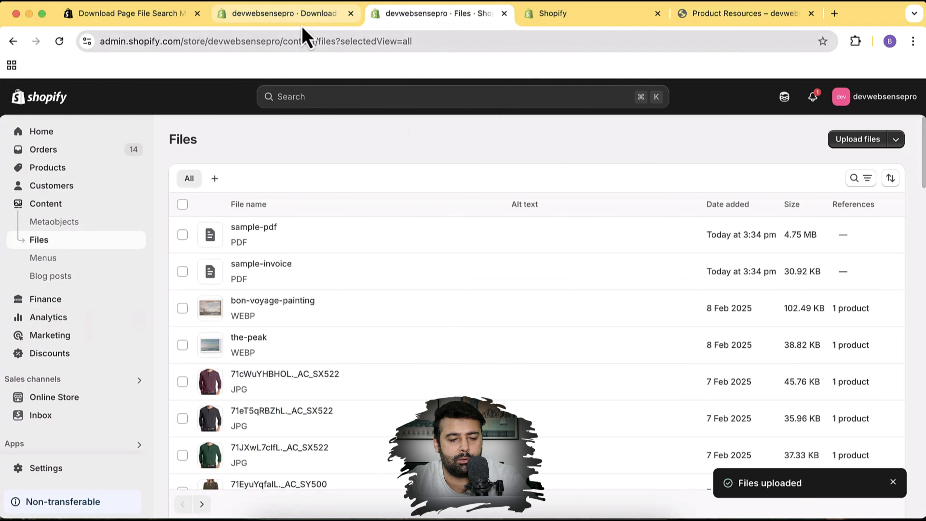
type("#")
key("super+v")
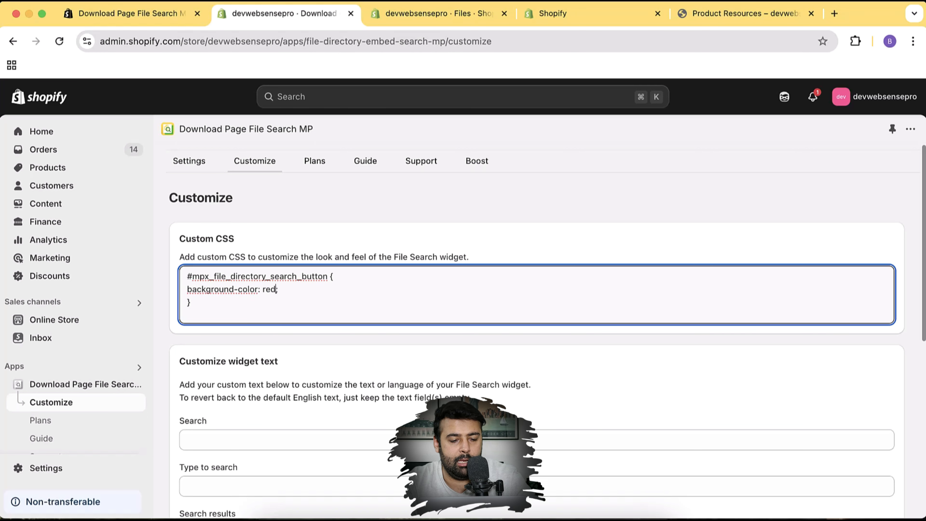
scroll(622, 243, "down", 10)
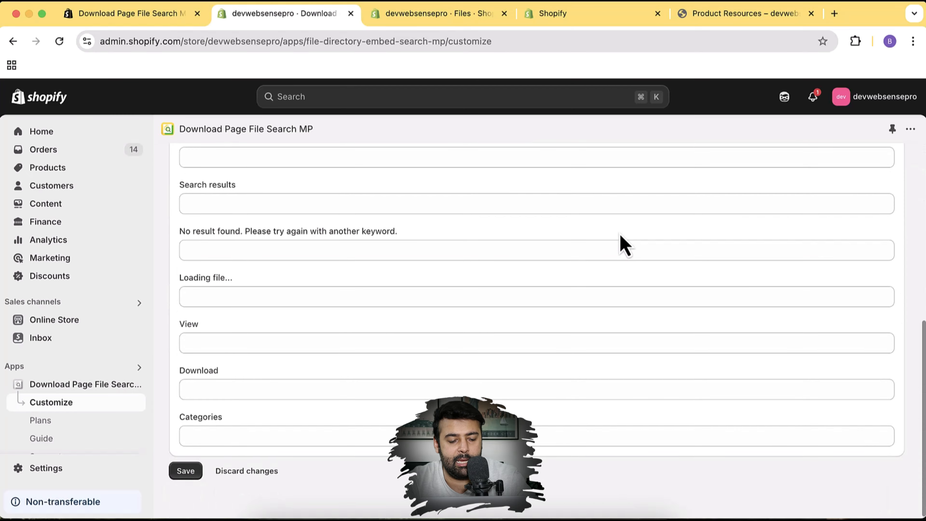
left_click(182, 471)
scroll(501, 385, "up", 10)
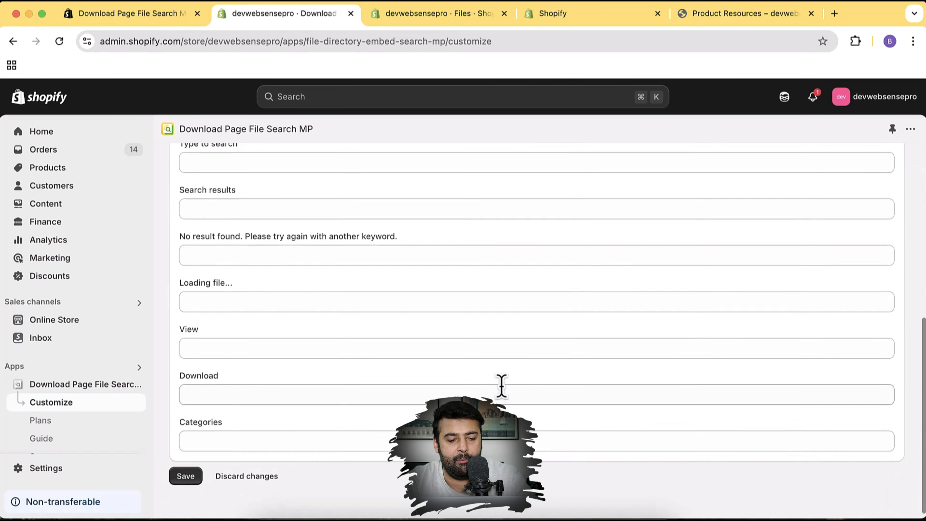
scroll(500, 385, "down", 10)
scroll(463, 327, "up", 10)
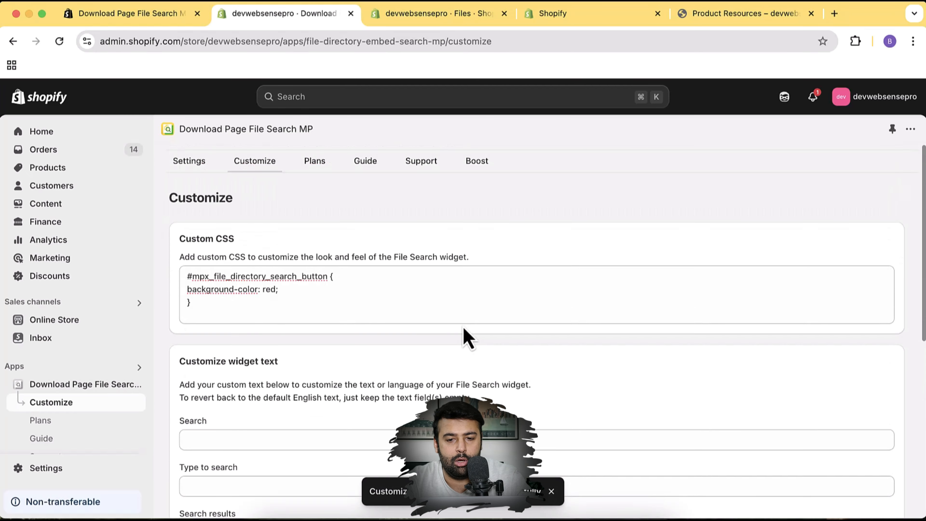
left_click(727, 16)
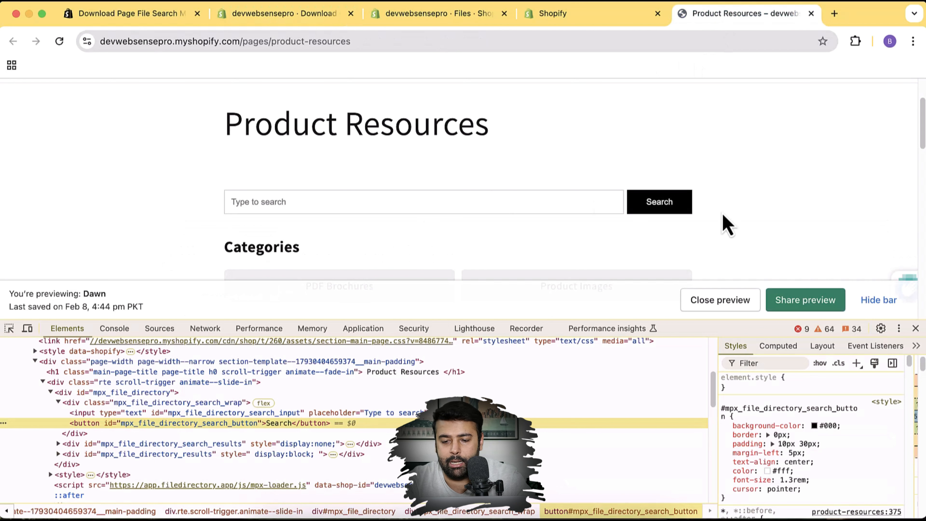
left_click(916, 329)
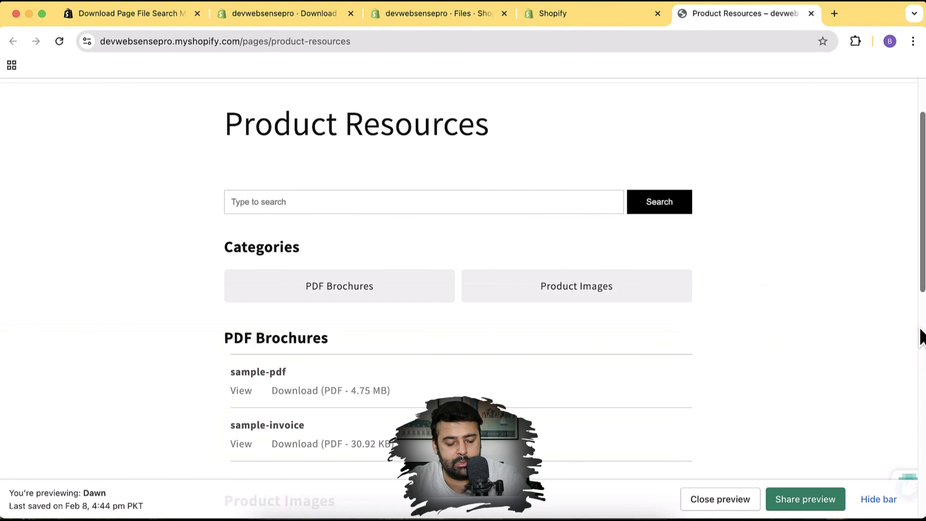
key("super+r")
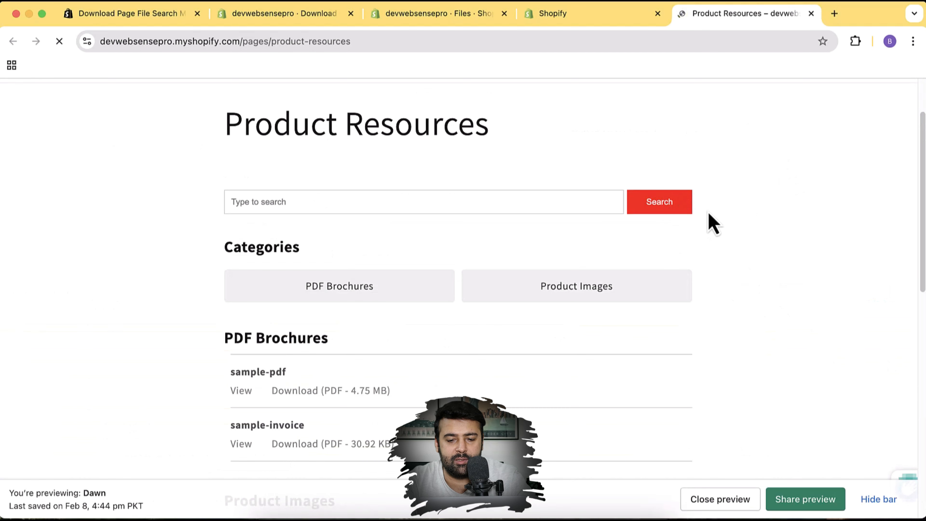
Extend the red button CSS rule, save it, and reload the storefront to check the button
left_click(325, 15)
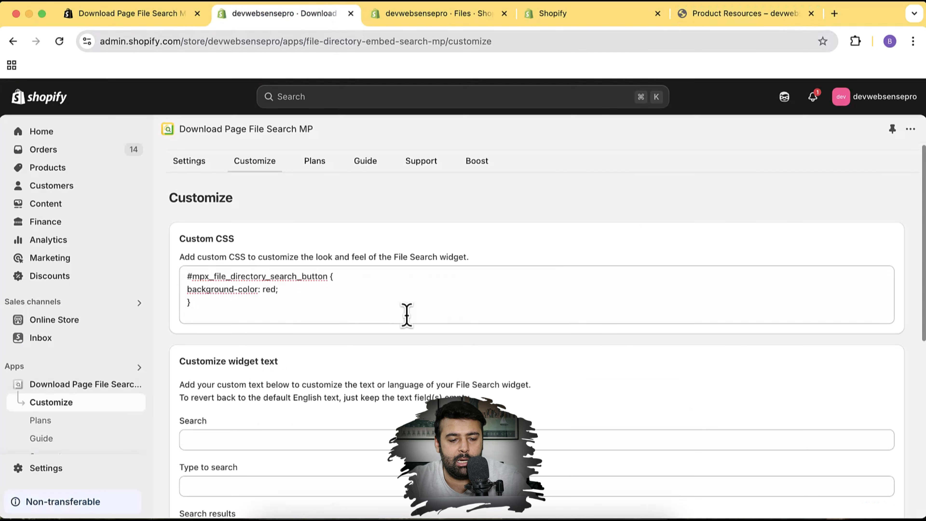
left_click(405, 289)
key("Return")
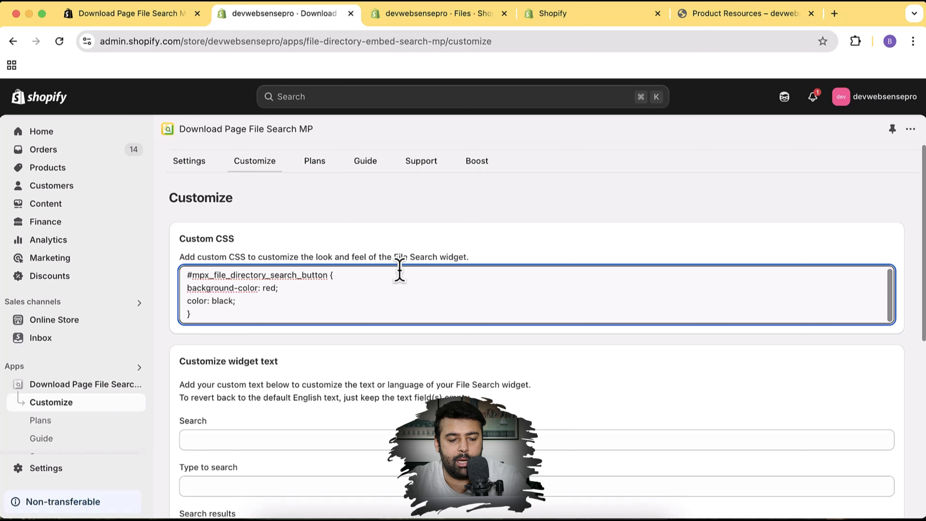
scroll(892, 345, "down", 10)
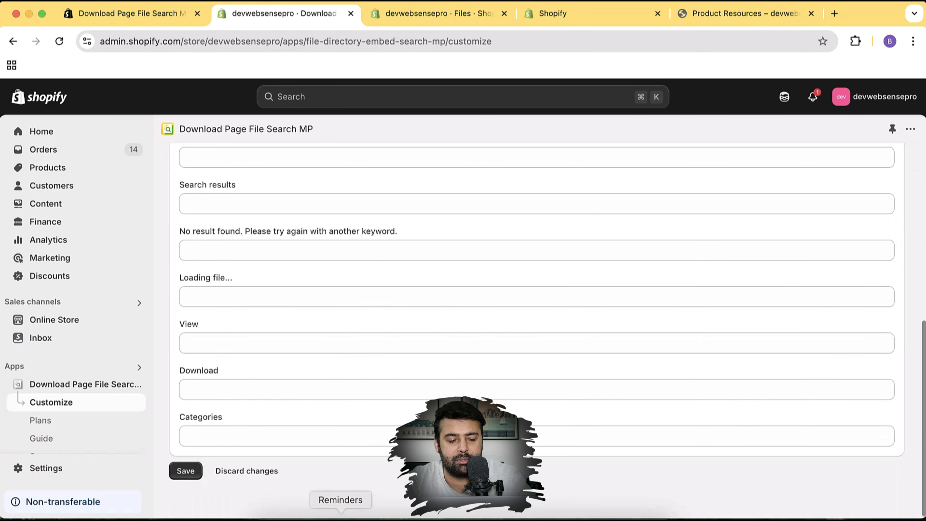
left_click(197, 471)
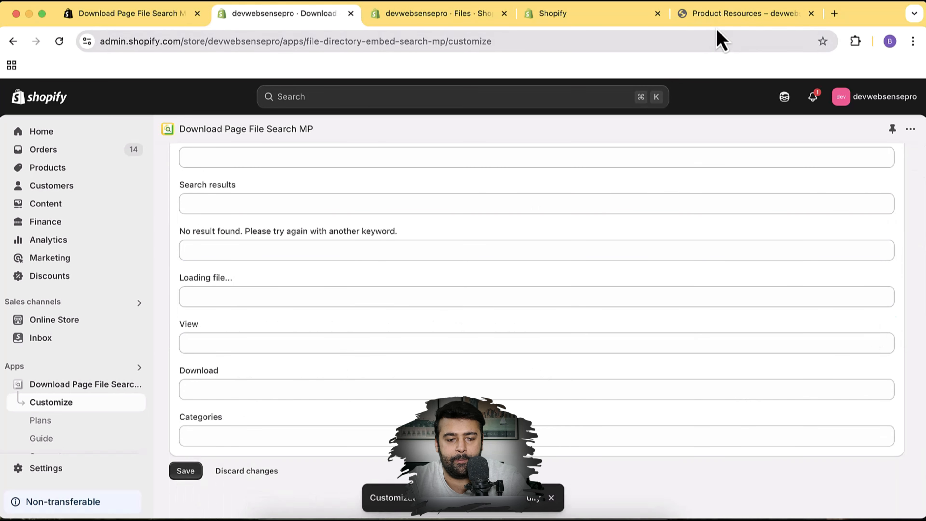
left_click(731, 19)
key("super+r")
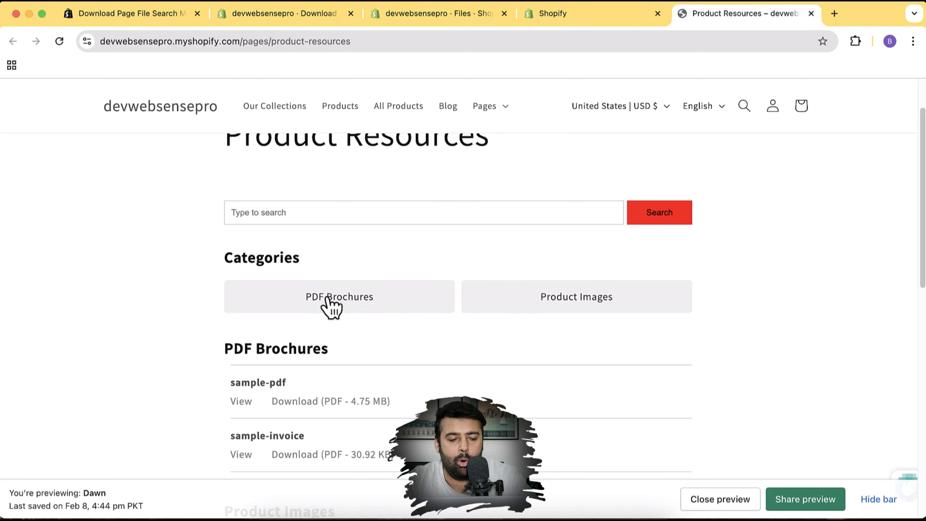
scroll(389, 306, "down", 10)
scroll(389, 306, "up", 9)
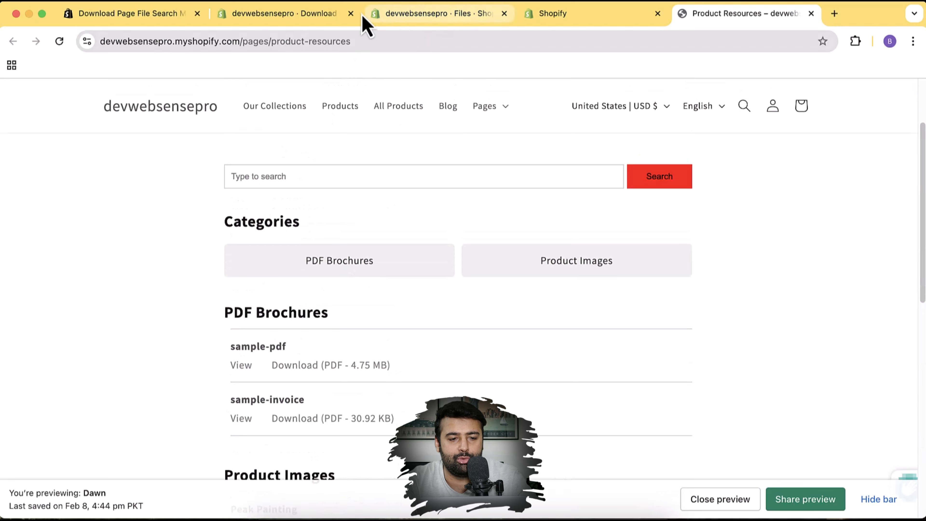
left_click(424, 17)
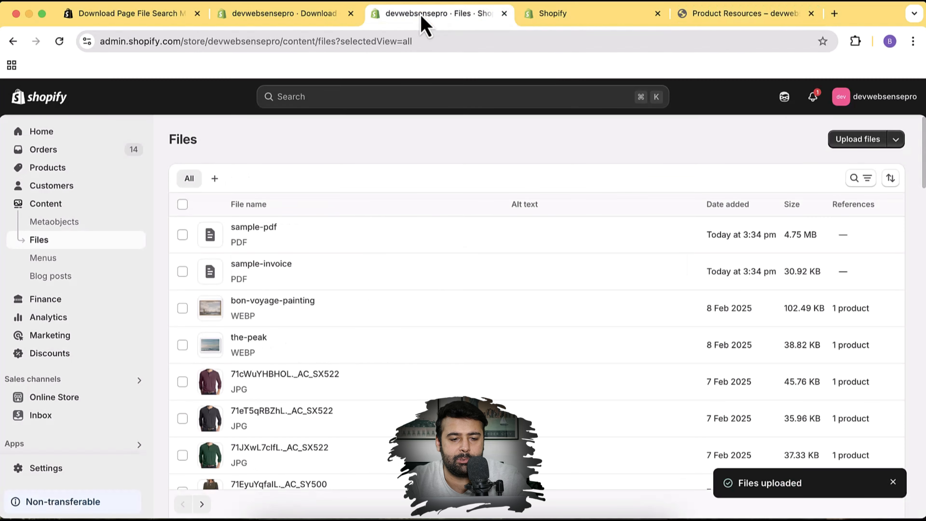
Enter 'Let's Search' as the search button label and save the customization
left_click(315, 17)
scroll(580, 293, "up", 10)
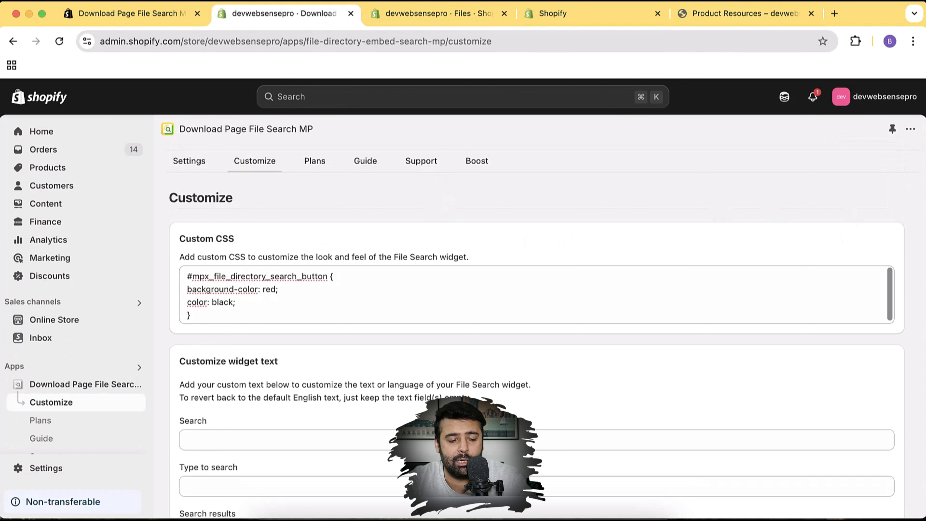
scroll(839, 213, "down", 5)
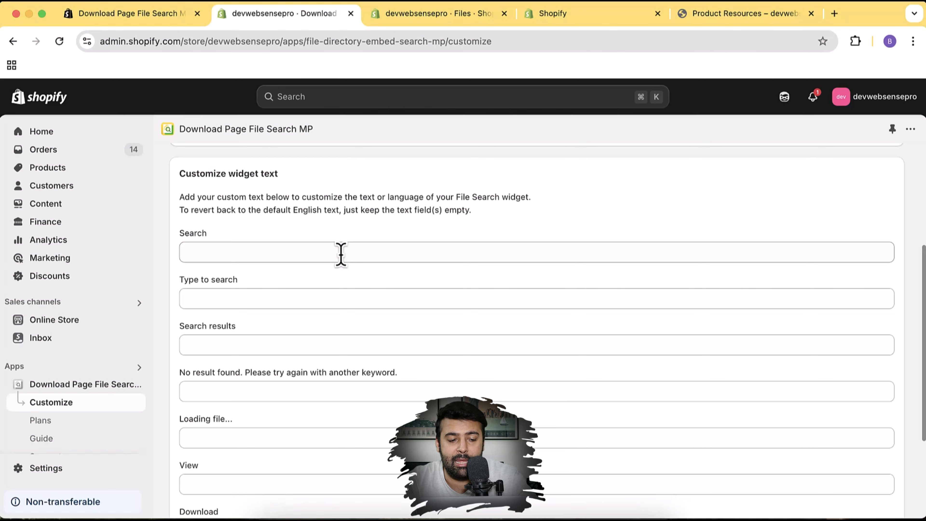
left_click(340, 254)
scroll(250, 244, "down", 4)
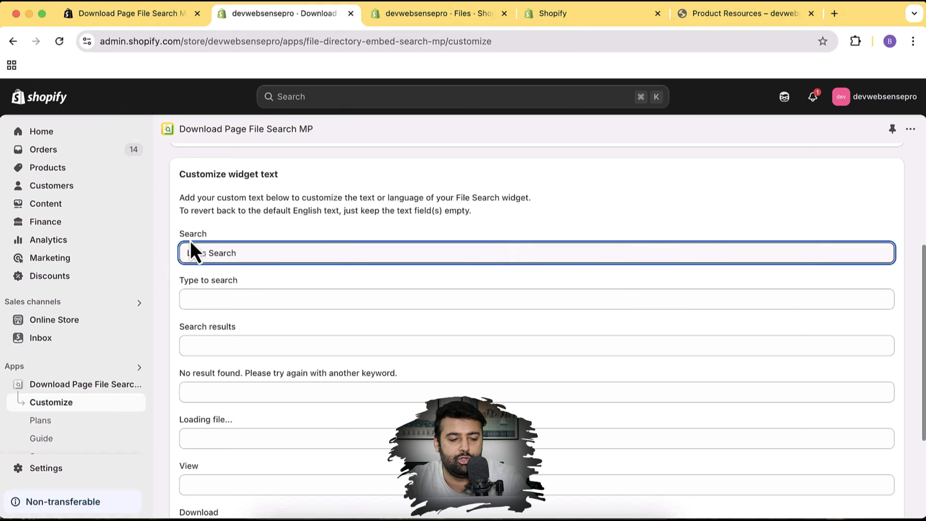
scroll(344, 248, "down", 4)
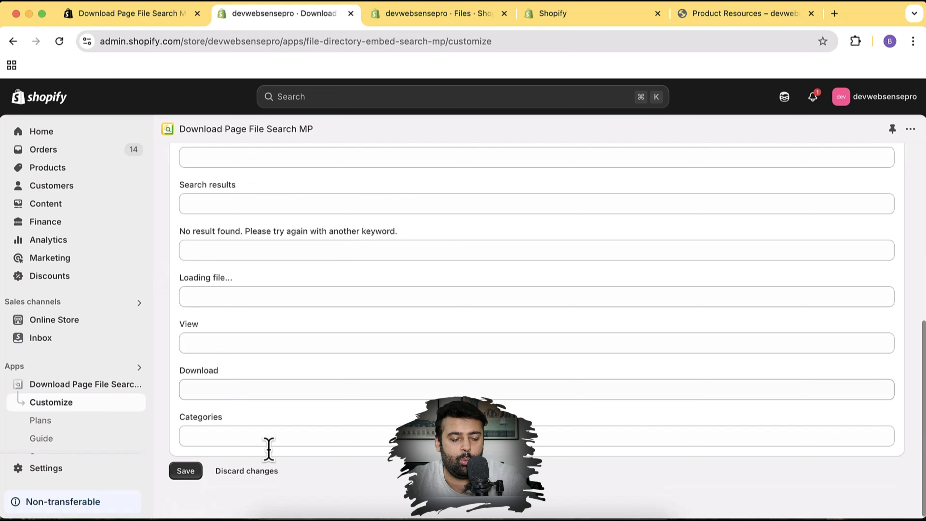
left_click(190, 480)
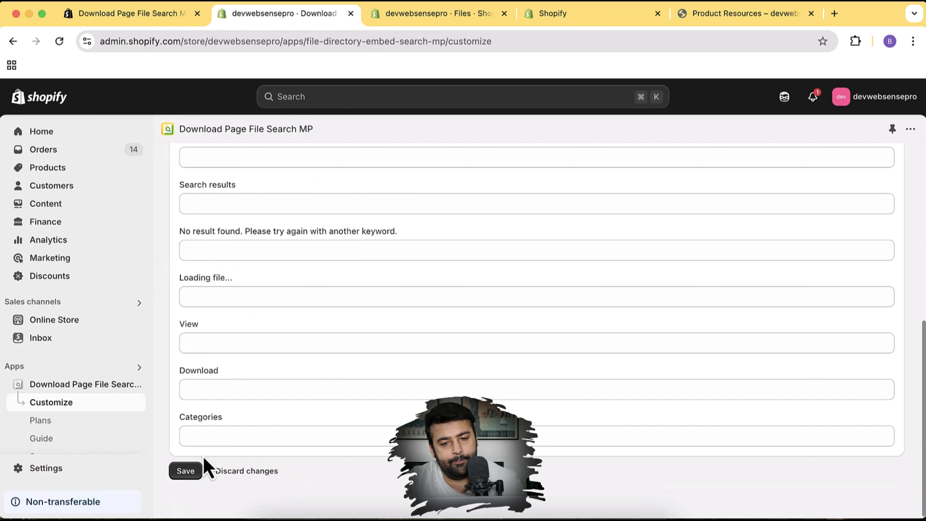
scroll(482, 346, "up", 10)
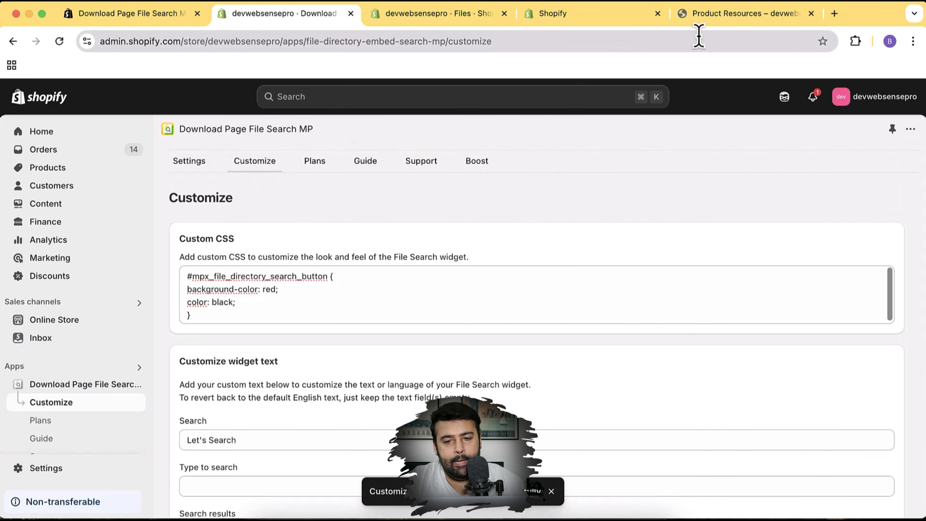
Reload the storefront Product Resources page to confirm the 'Let's Search' button
left_click(722, 14)
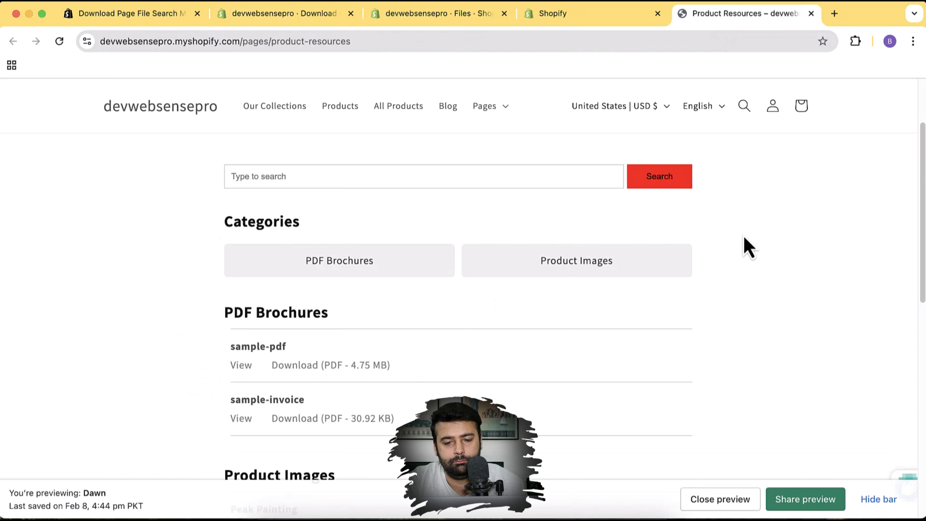
scroll(744, 246, "down", 4)
scroll(744, 247, "up", 7)
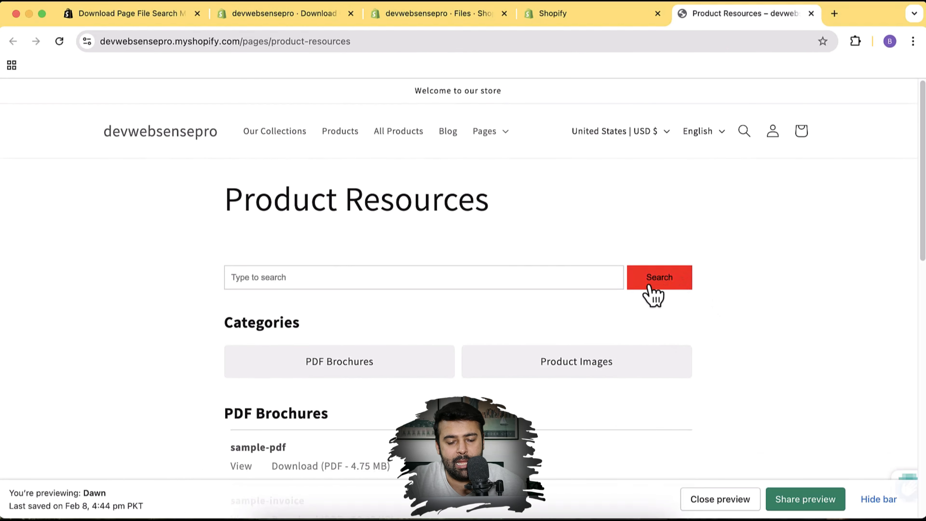
left_click(468, 46)
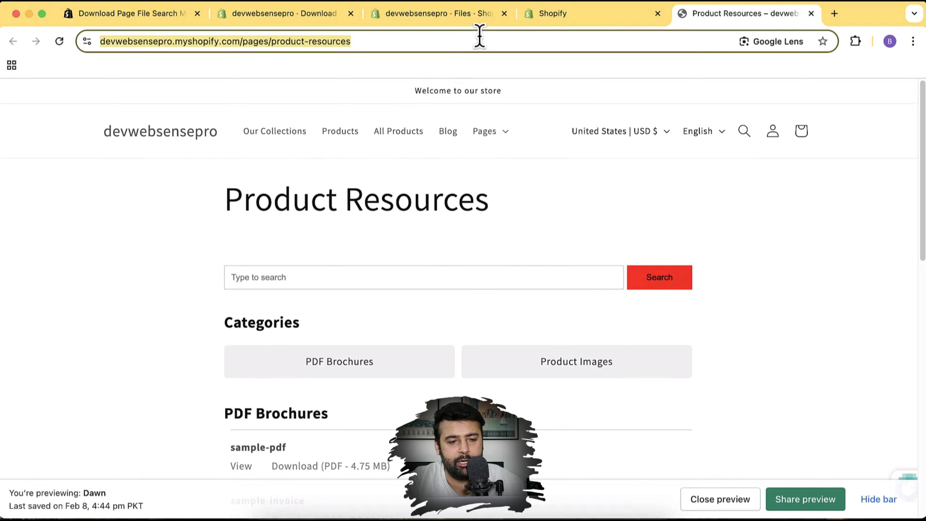
key("Return")
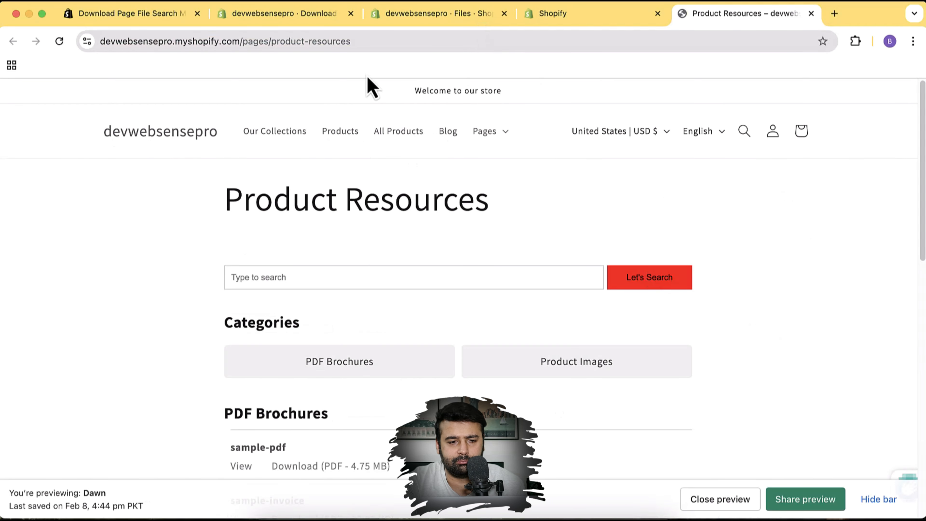
left_click(306, 19)
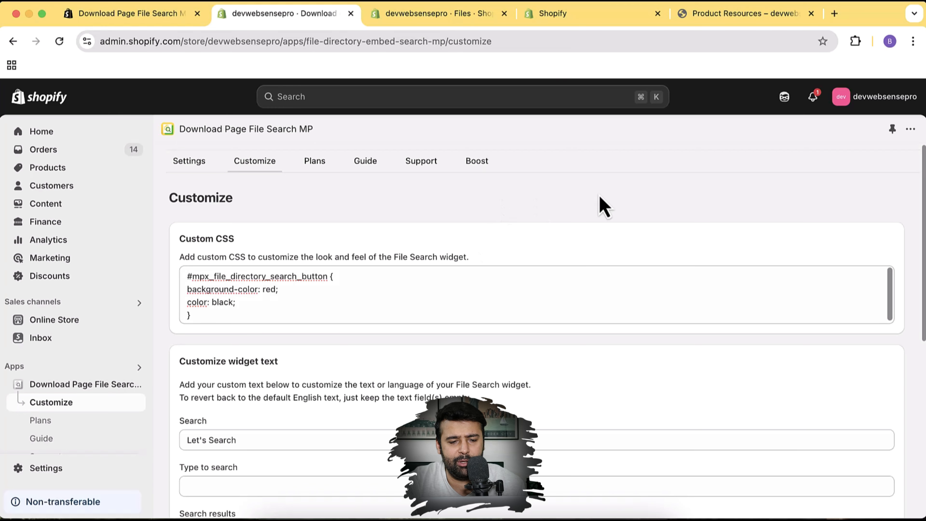
Read Option 2 in the File Search app's setup guide
scroll(870, 249, "down", 4)
scroll(869, 249, "up", 4)
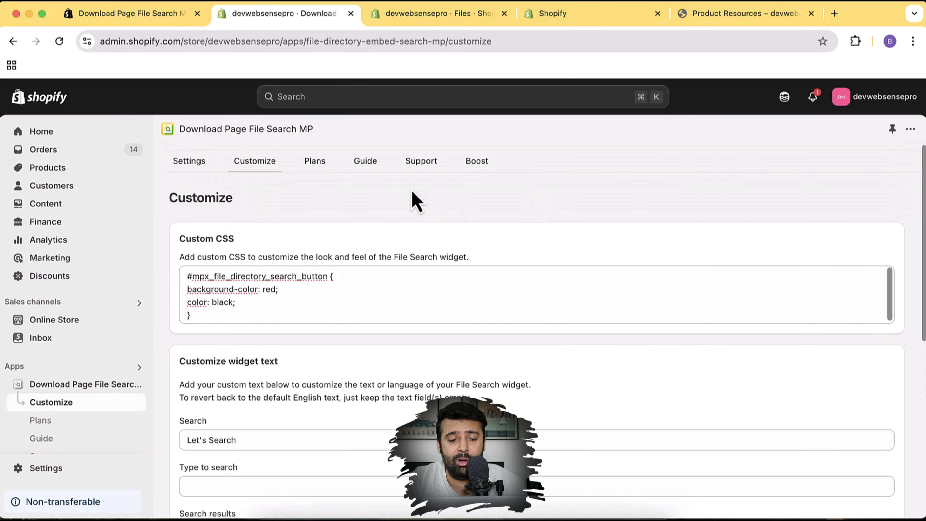
left_click(362, 168)
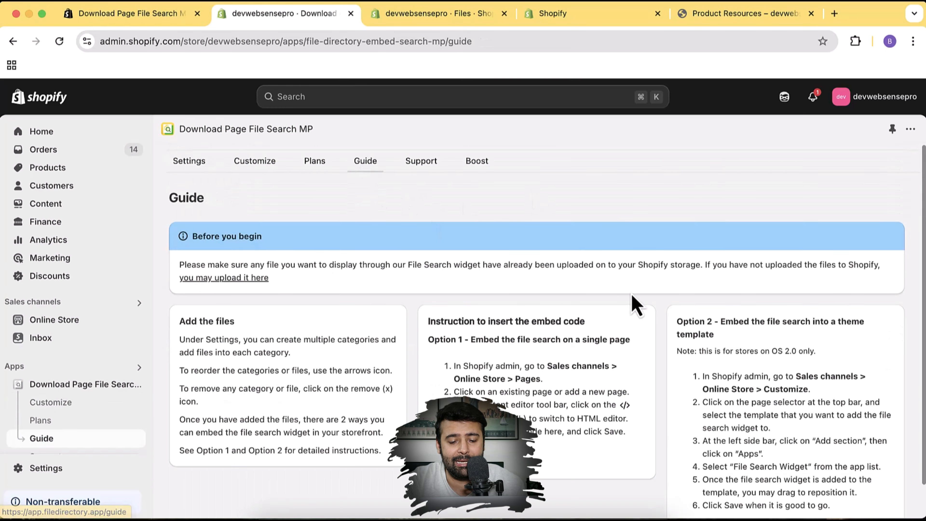
scroll(648, 304, "down", 1)
scroll(647, 304, "down", 1)
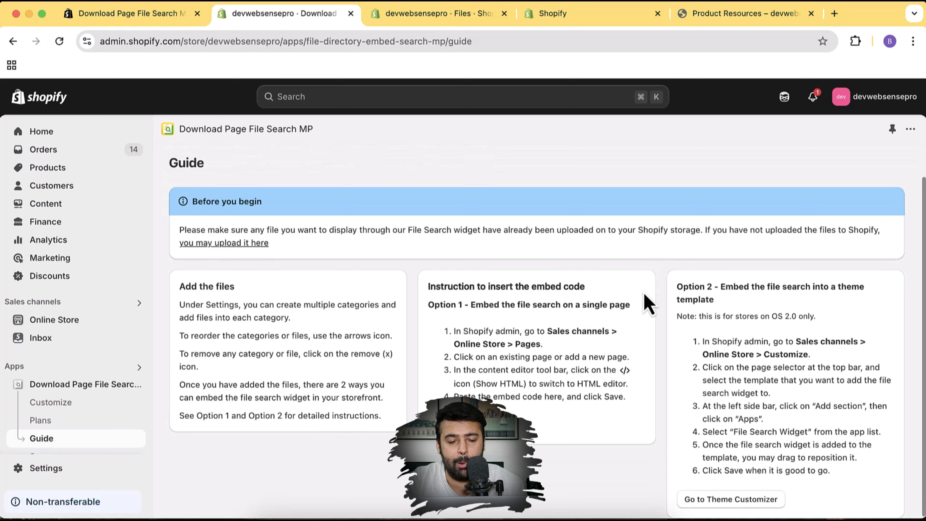
scroll(649, 304, "up", 2)
scroll(587, 288, "down", 2)
scroll(585, 290, "up", 2)
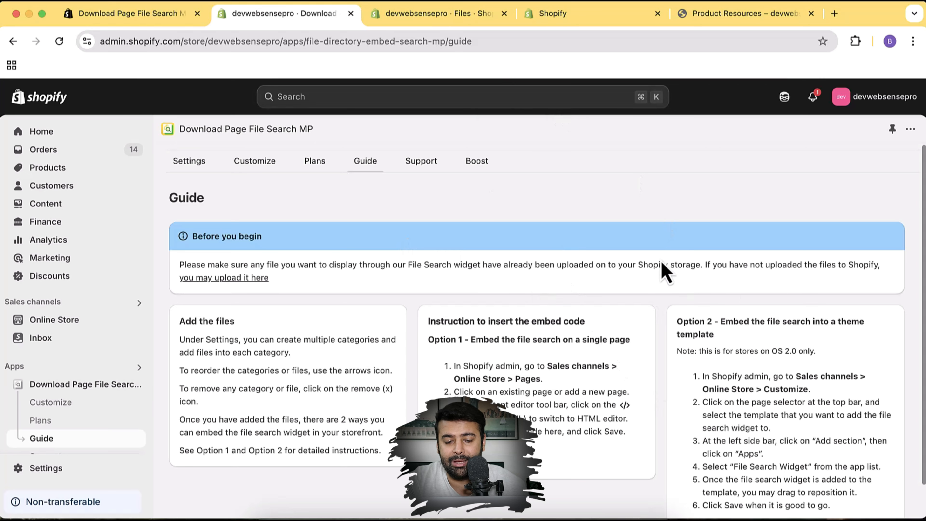
Go to the Online Store Themes page showing the current Dawn 15.2.0 theme
scroll(666, 274, "down", 2)
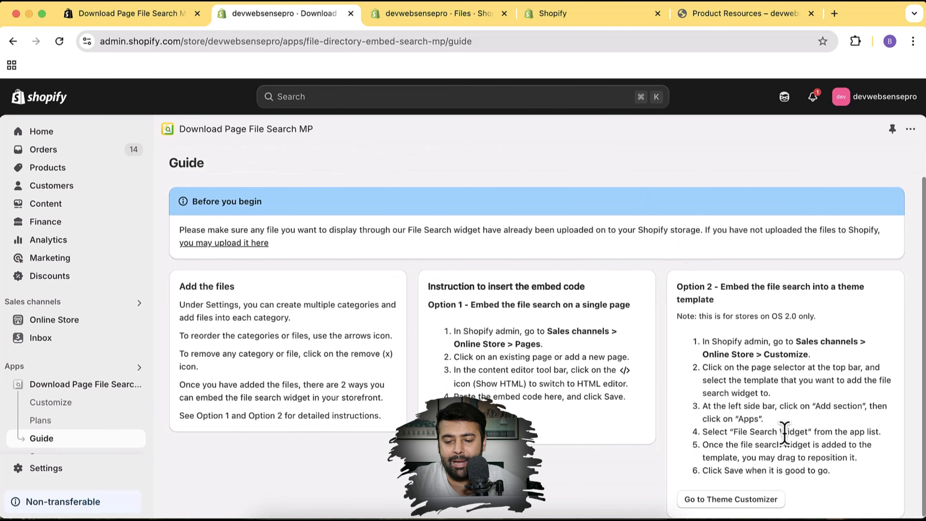
left_click(60, 321)
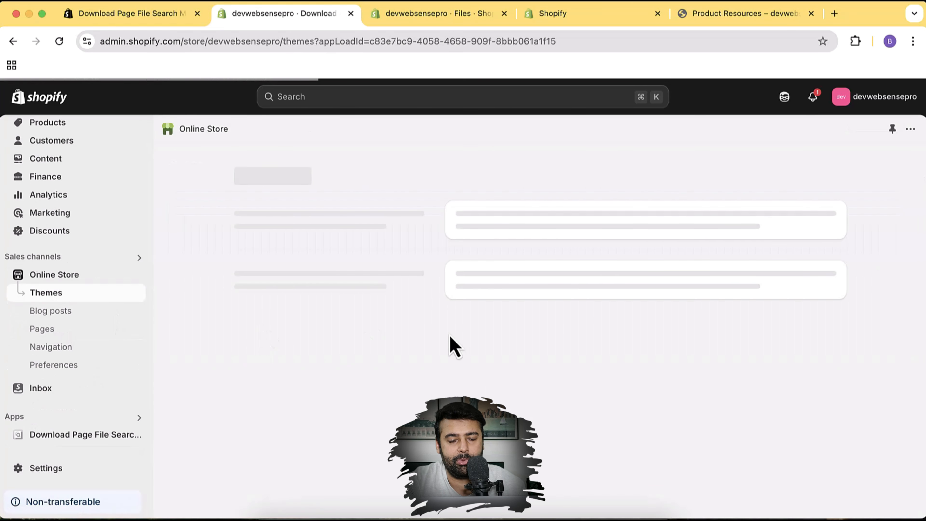
scroll(797, 295, "down", 9)
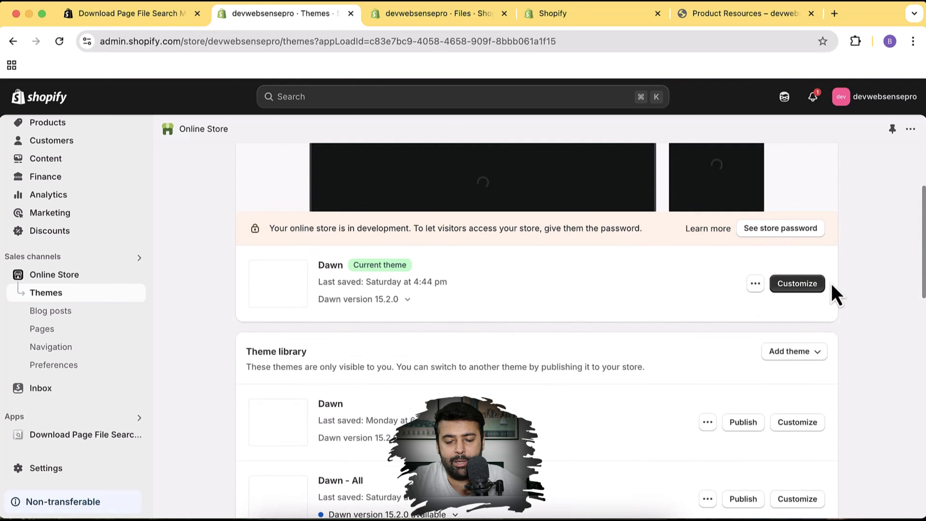
In the Dawn theme editor, add the MPX - File Search app section to the home page
left_click(801, 205)
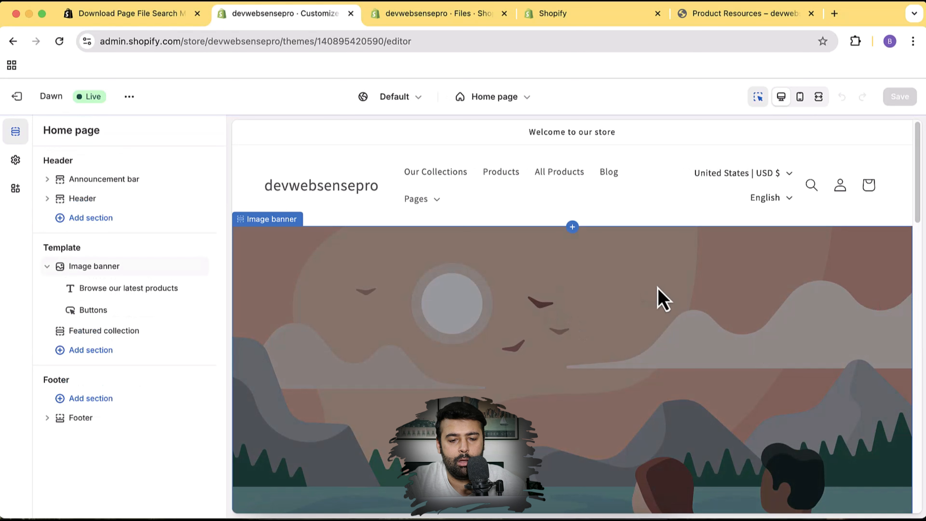
left_click(96, 357)
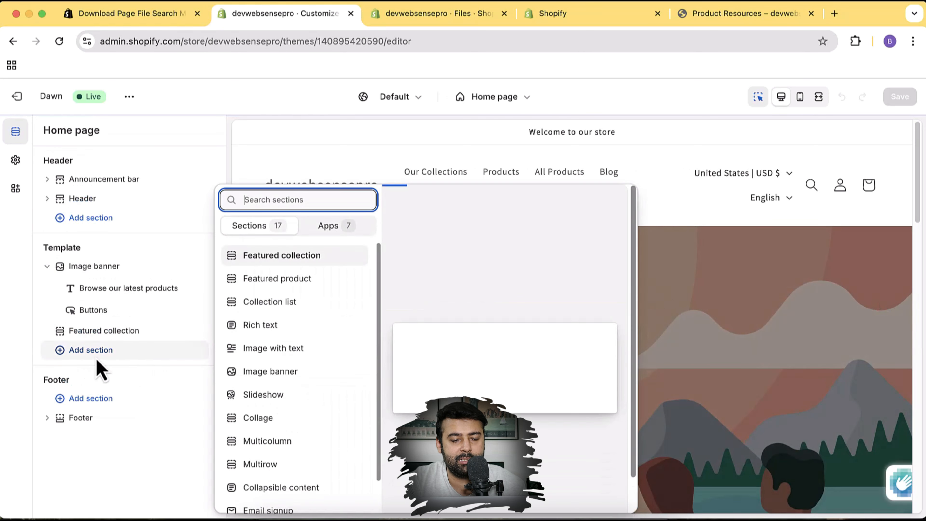
left_click(337, 227)
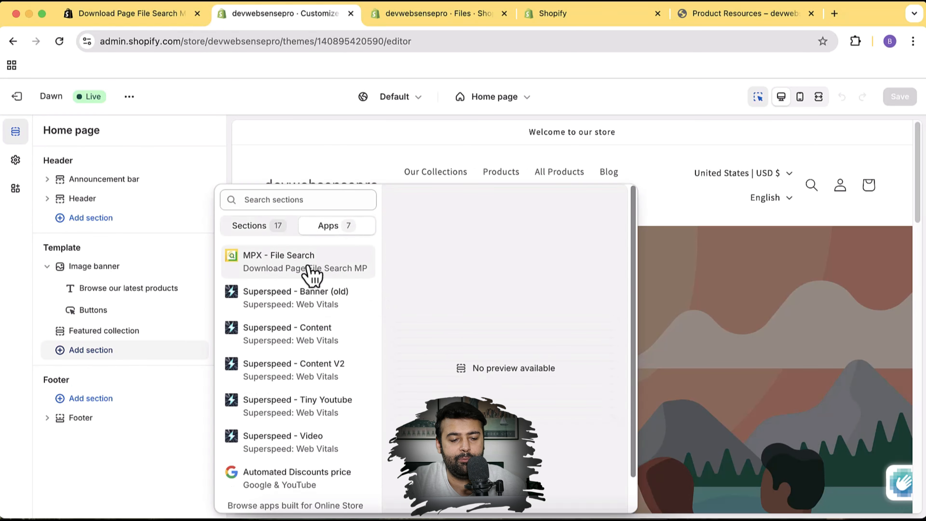
left_click(329, 270)
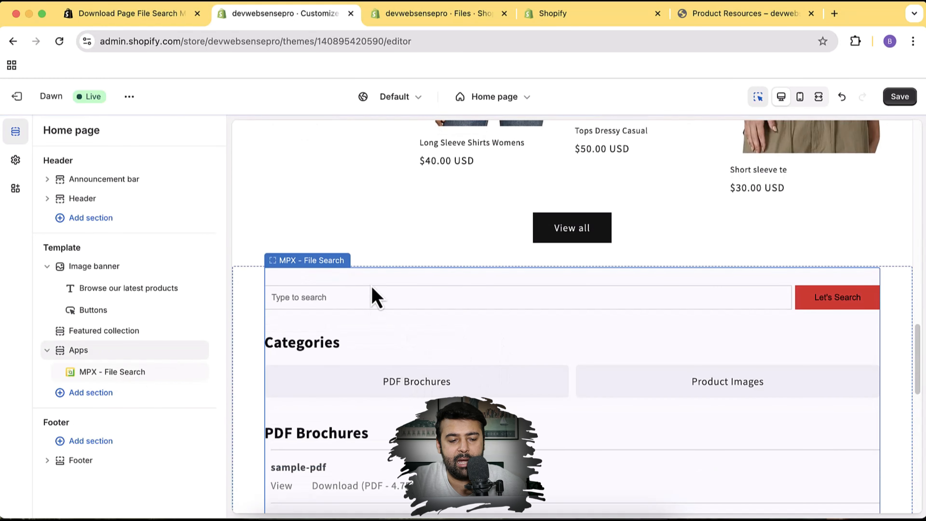
Reposition the Apps section so it sits directly below Featured collection
scroll(376, 298, "down", 7)
scroll(375, 298, "up", 4)
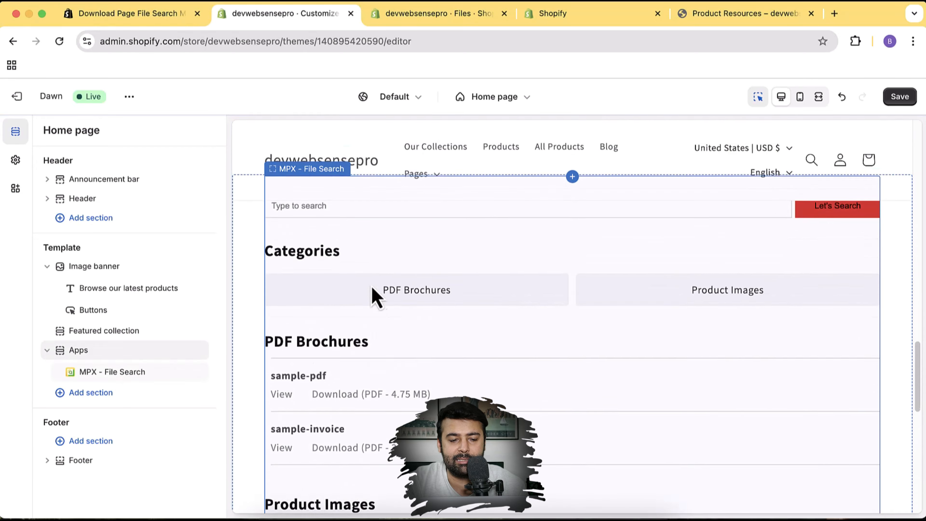
scroll(376, 297, "up", 3)
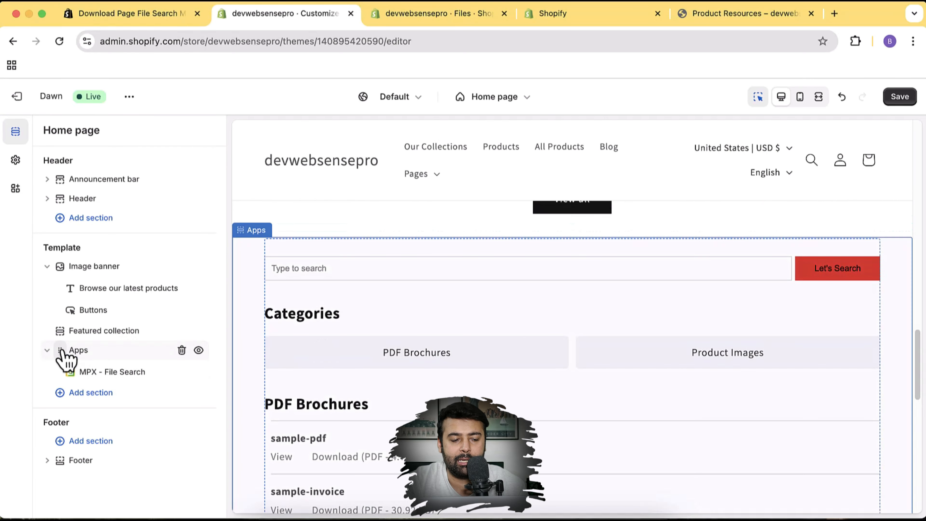
left_click_drag(62, 356, 46, 270)
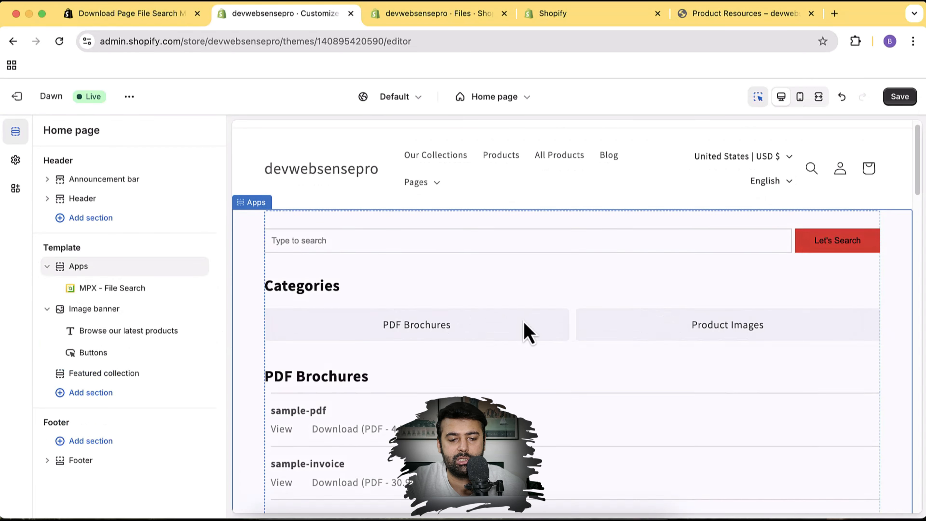
scroll(523, 331, "down", 10)
scroll(503, 345, "up", 6)
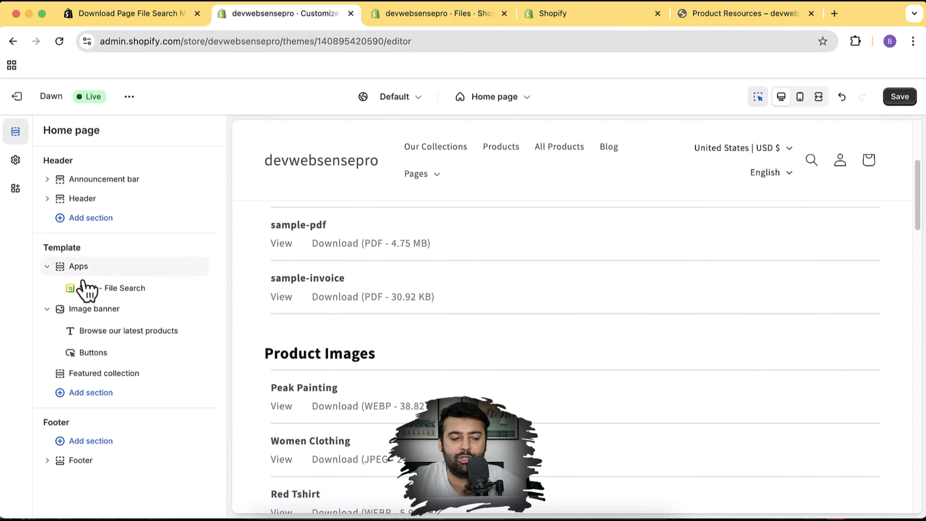
left_click_drag(62, 269, 69, 351)
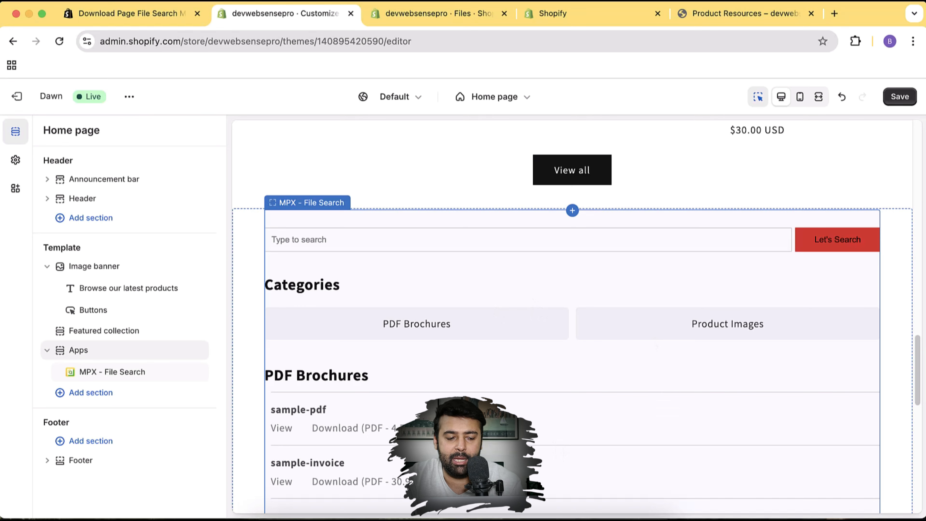
mouse_move(178, 366)
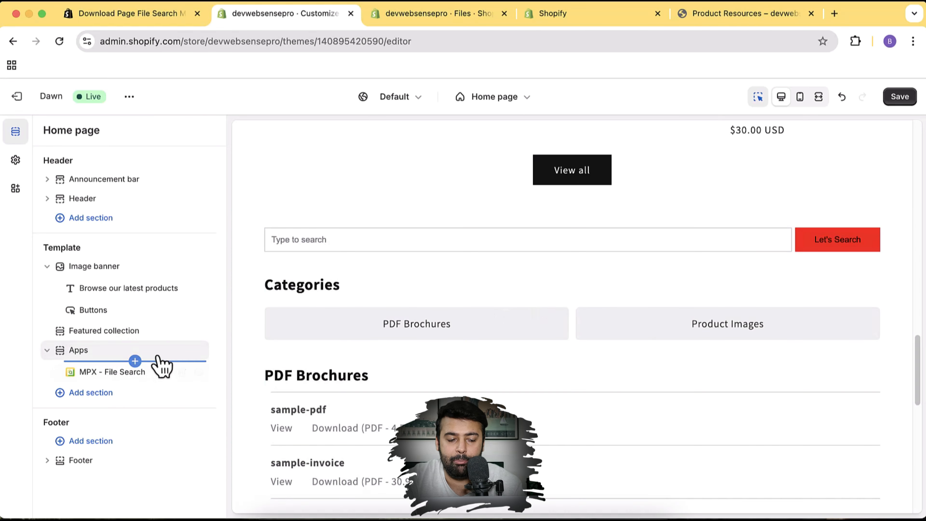